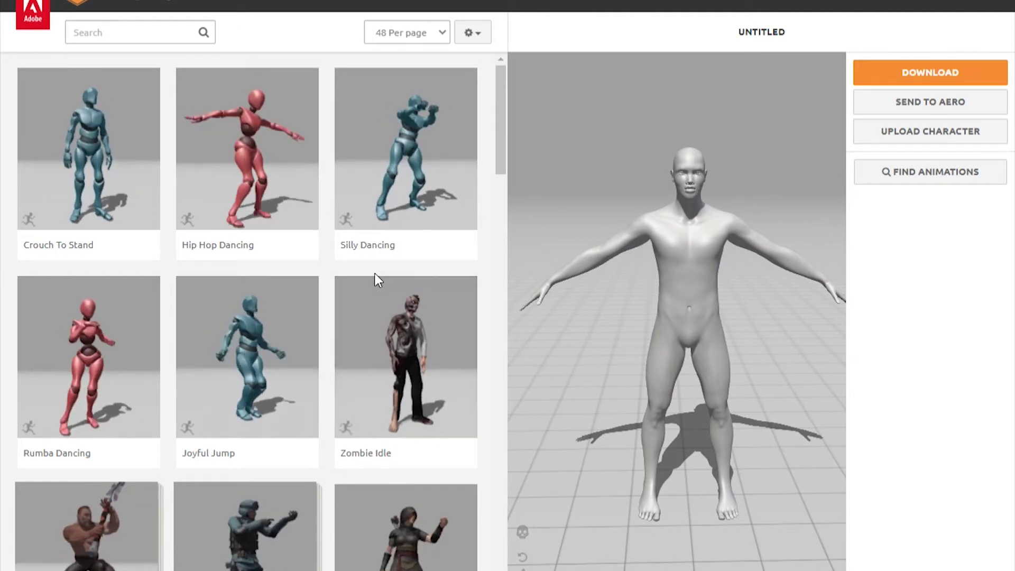
Browse the Mixamo animation library before searching
scroll(376, 276, down, 7)
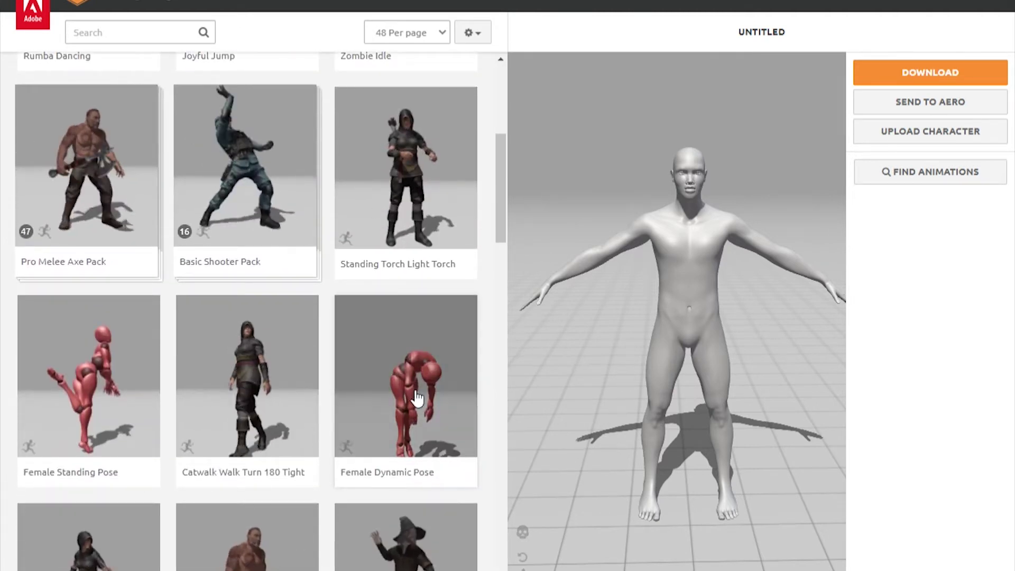
scroll(417, 397, up, 8)
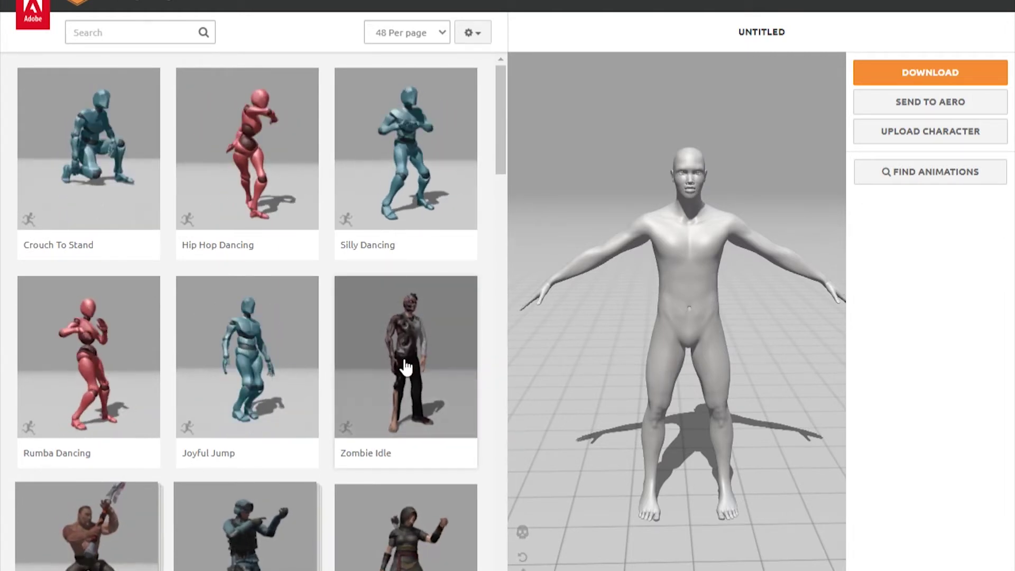
scroll(404, 366, down, 7)
scroll(400, 364, up, 7)
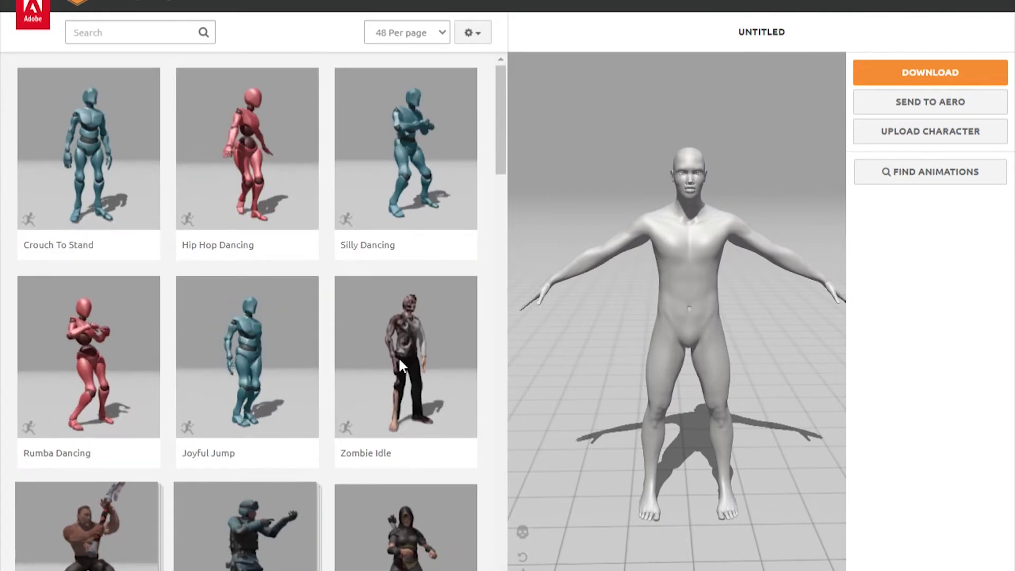
scroll(445, 328, down, 10)
scroll(442, 357, down, 10)
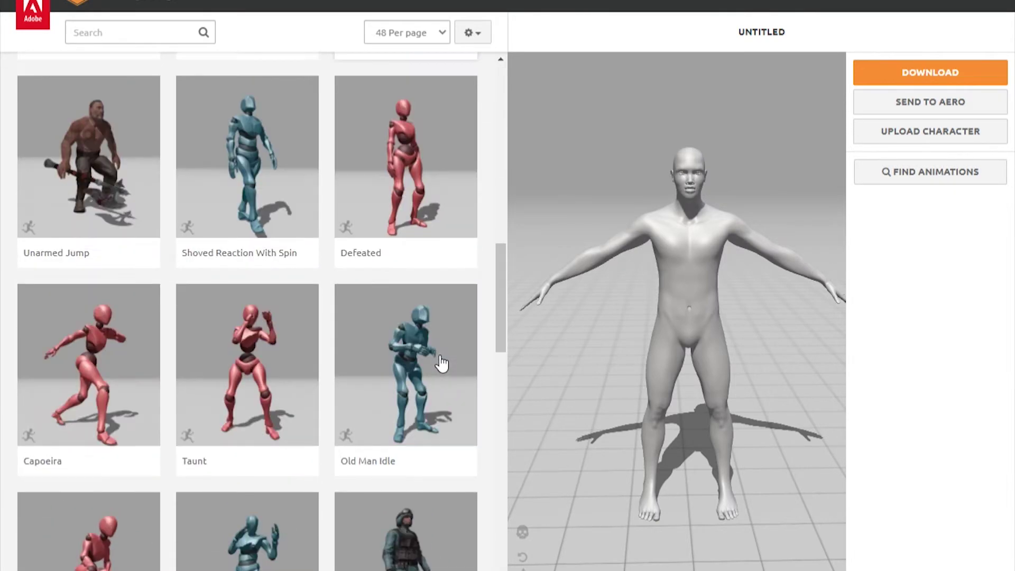
scroll(441, 363, down, 10)
scroll(441, 363, down, 5)
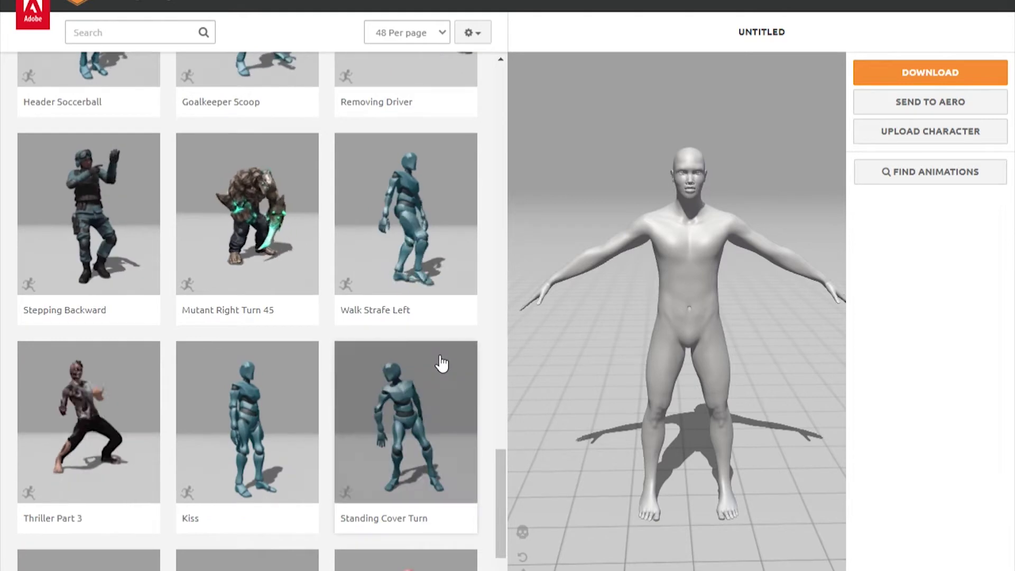
scroll(442, 363, down, 8)
scroll(441, 363, down, 2)
scroll(441, 363, up, 10)
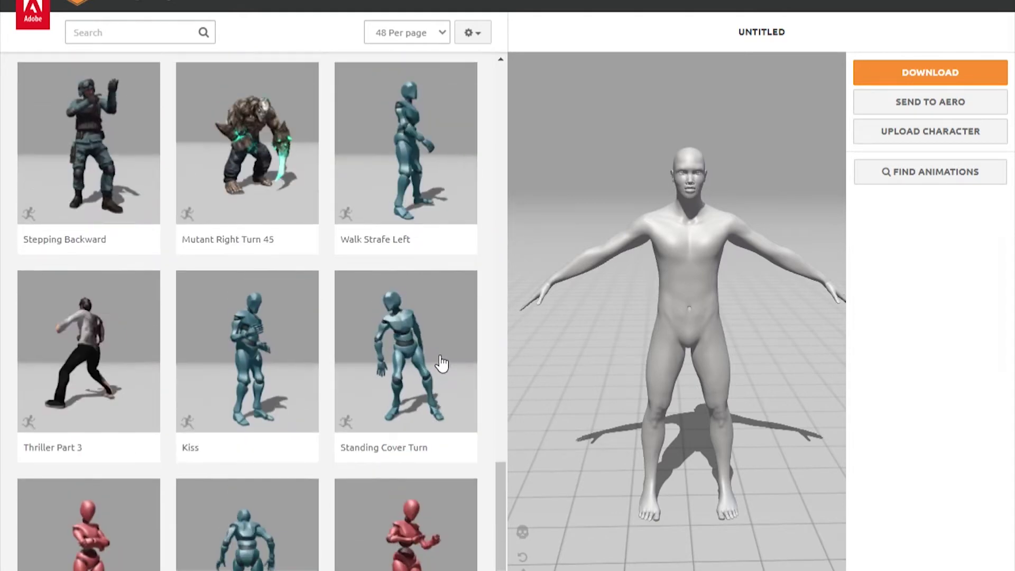
scroll(441, 364, up, 15)
scroll(441, 364, up, 10)
scroll(441, 363, up, 5)
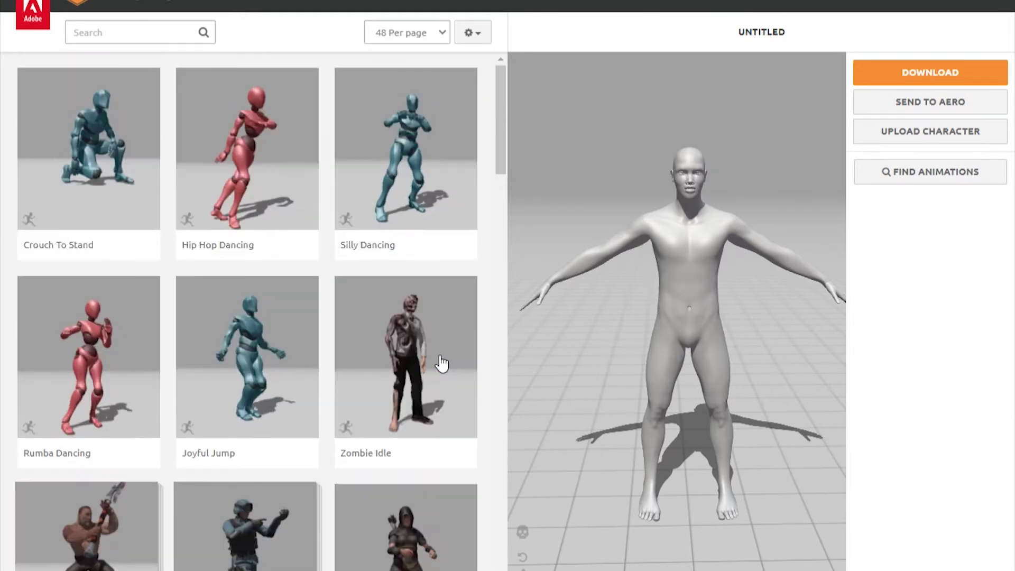
Search the library for 'walk' and scroll through the 391 results
click(125, 32)
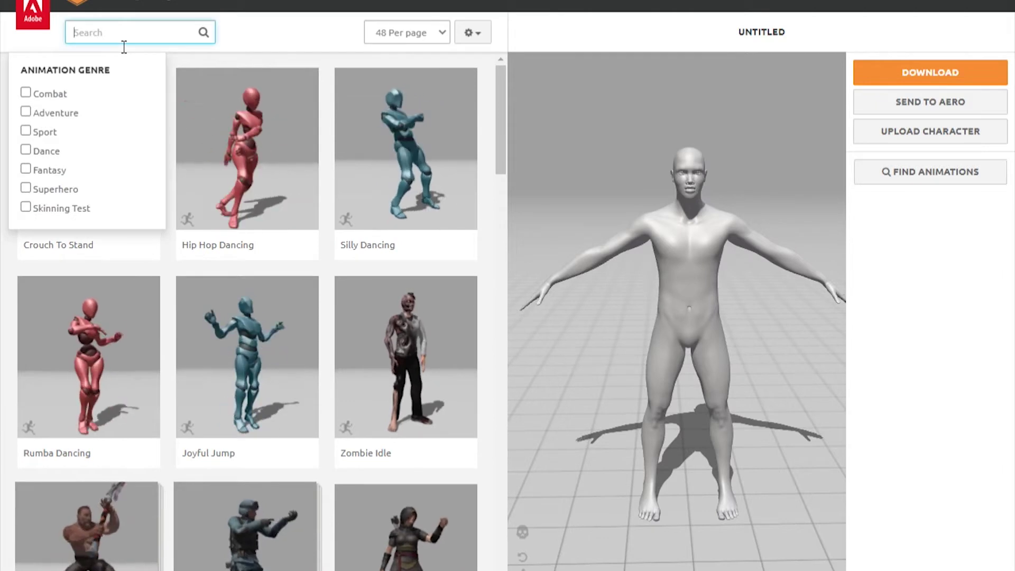
text(walk)
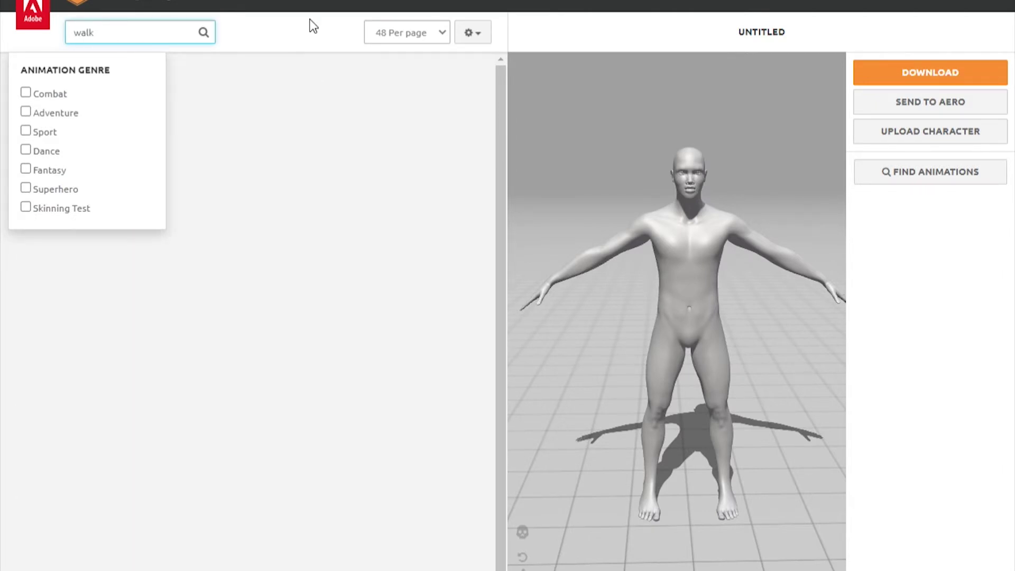
click(280, 38)
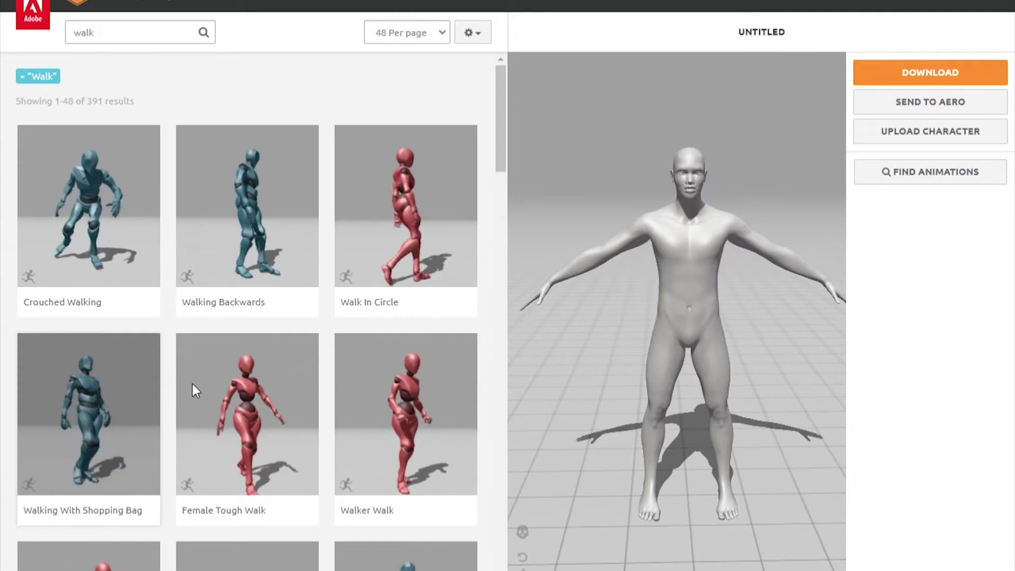
scroll(317, 338, down, 4)
scroll(321, 332, down, 4)
scroll(321, 333, down, 5)
scroll(322, 334, down, 5)
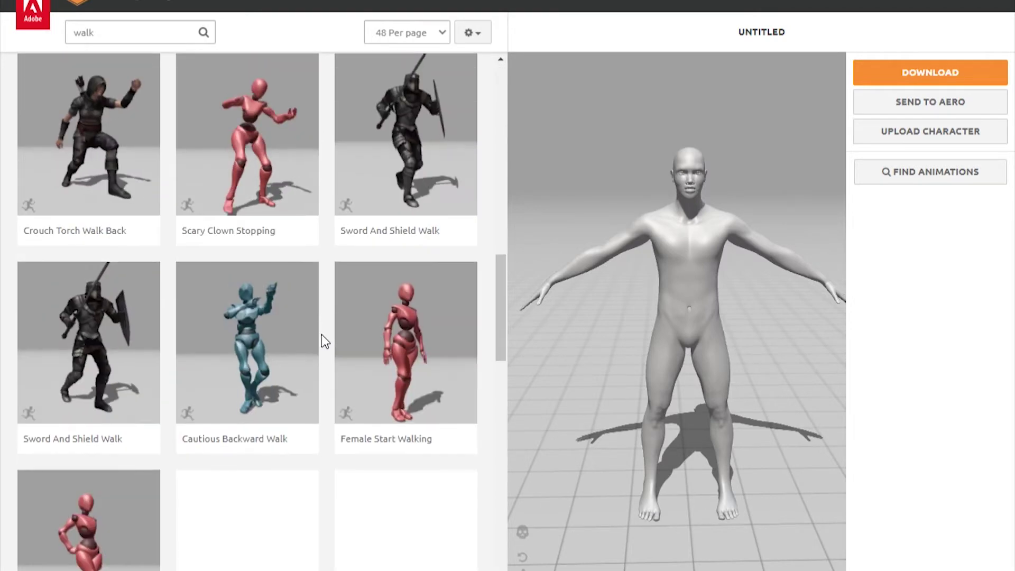
scroll(319, 335, down, 7)
scroll(319, 335, up, 5)
scroll(319, 335, up, 2)
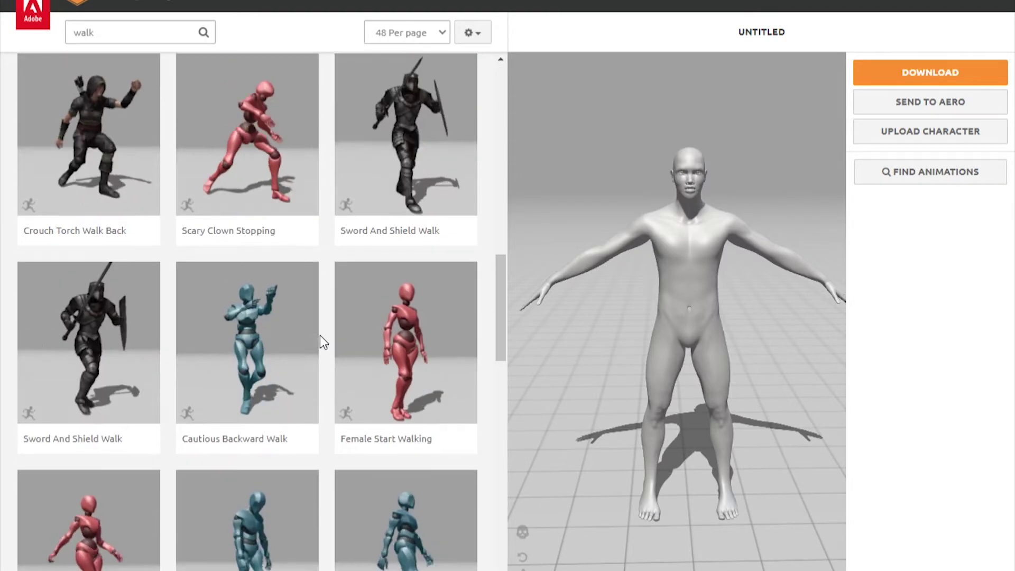
scroll(323, 343, up, 5)
scroll(323, 342, up, 5)
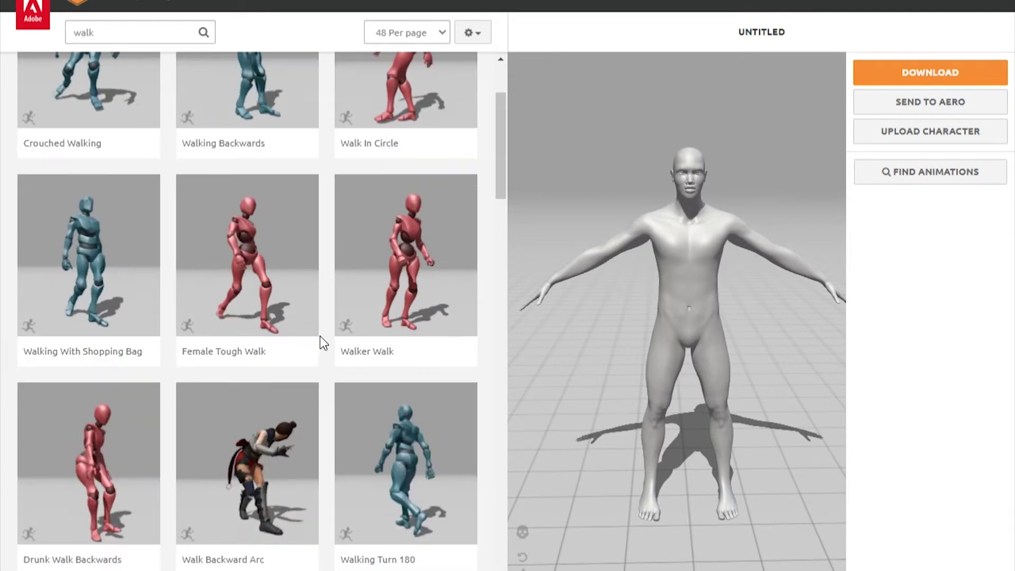
scroll(320, 335, up, 3)
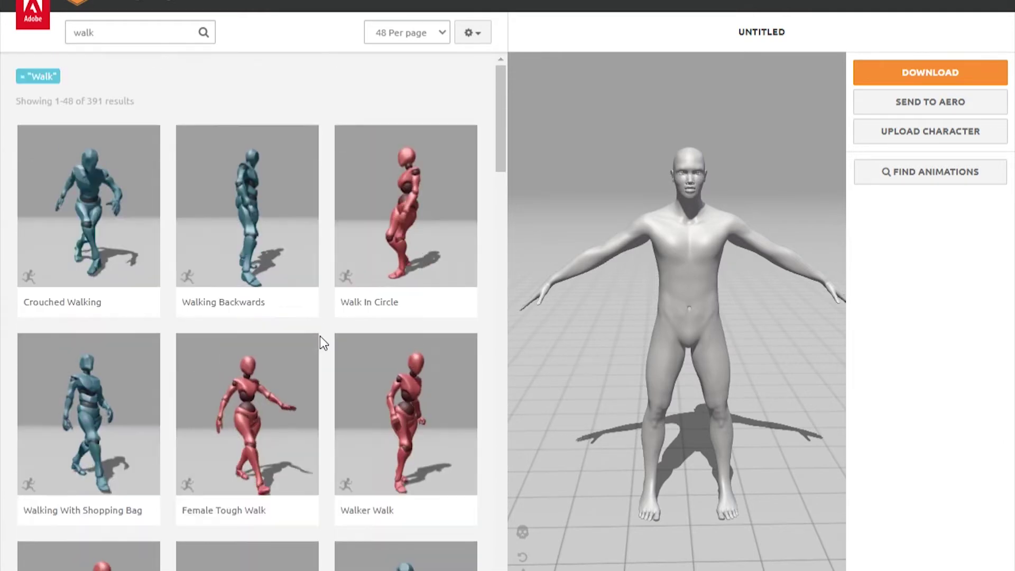
Apply Female Tough Walk in place and download it as FBX Binary, With Skin, 30 fps
click(278, 405)
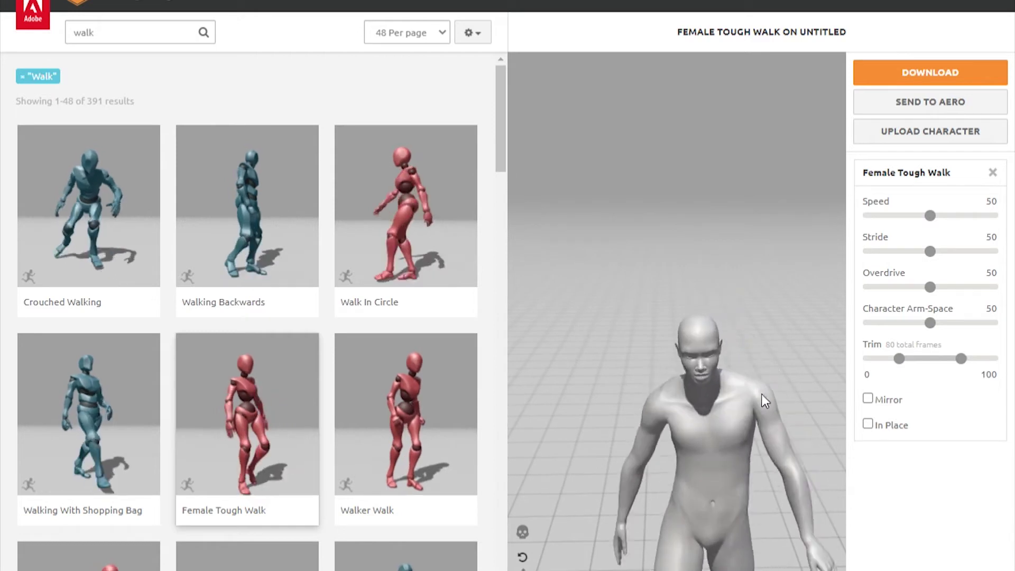
click(867, 424)
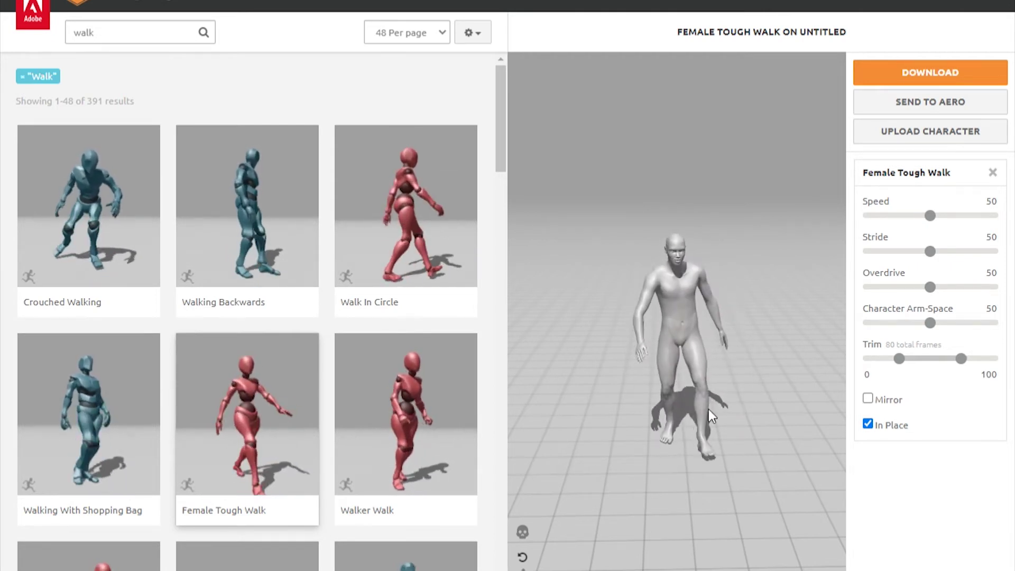
click(940, 74)
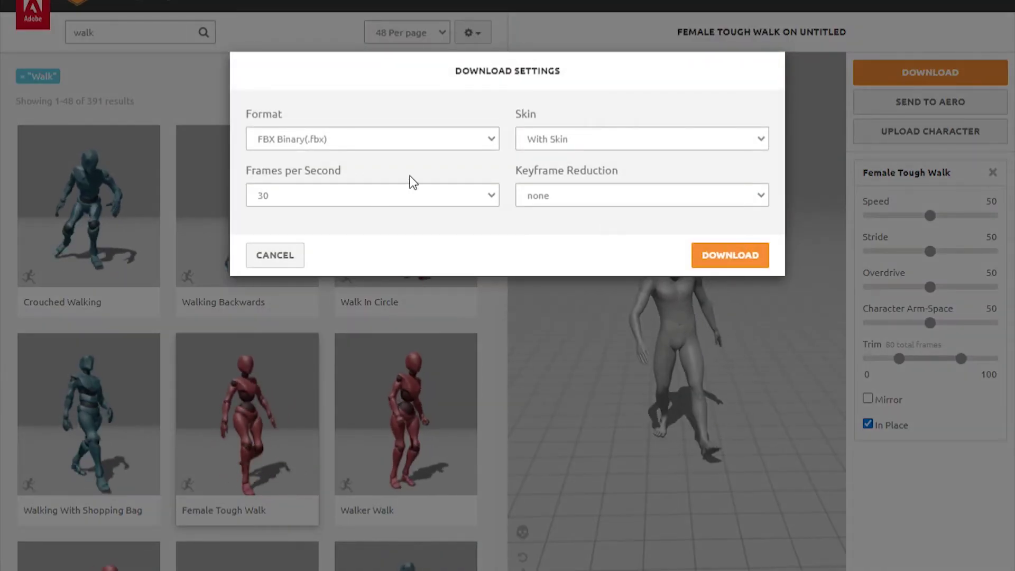
click(728, 260)
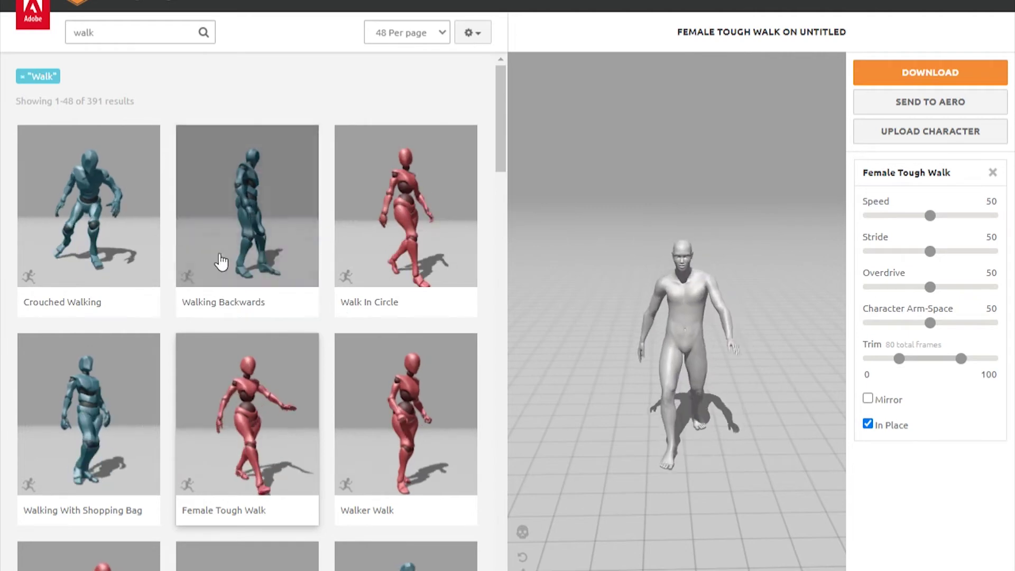
Apply Sneak Walk in place and download it as FBX Binary, With Skin, 30 fps
scroll(377, 333, down, 4)
scroll(381, 335, down, 7)
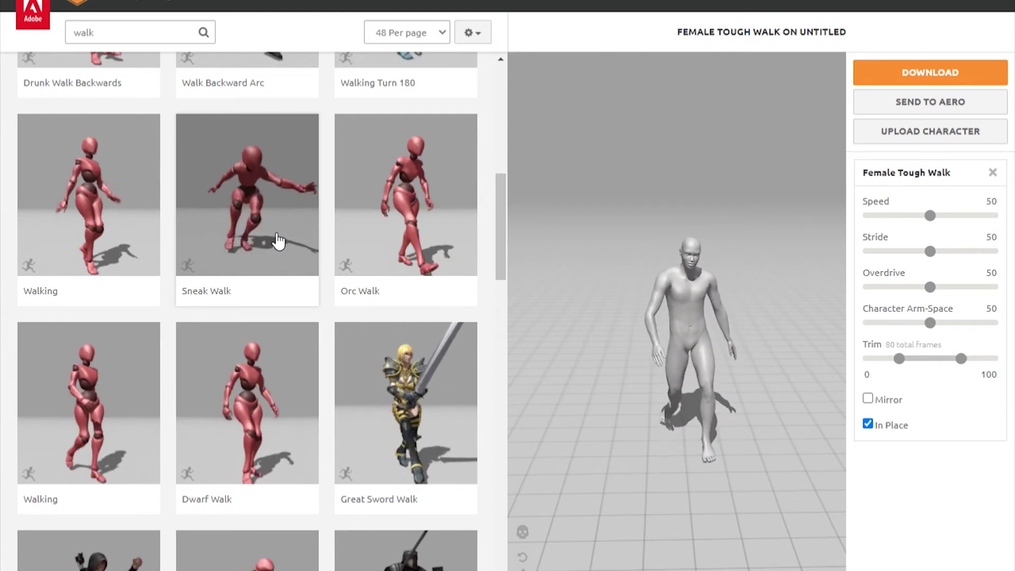
click(278, 241)
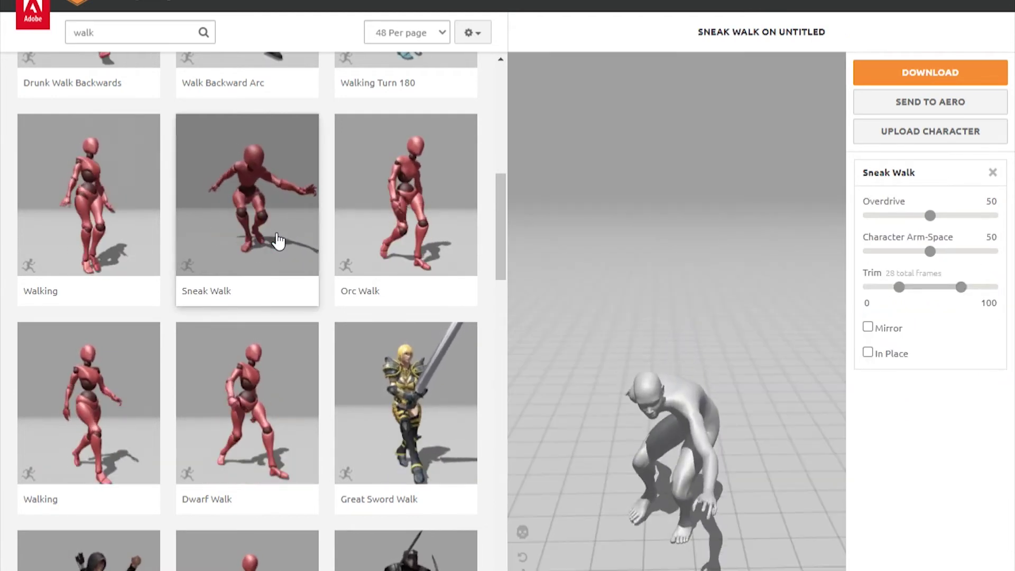
click(867, 353)
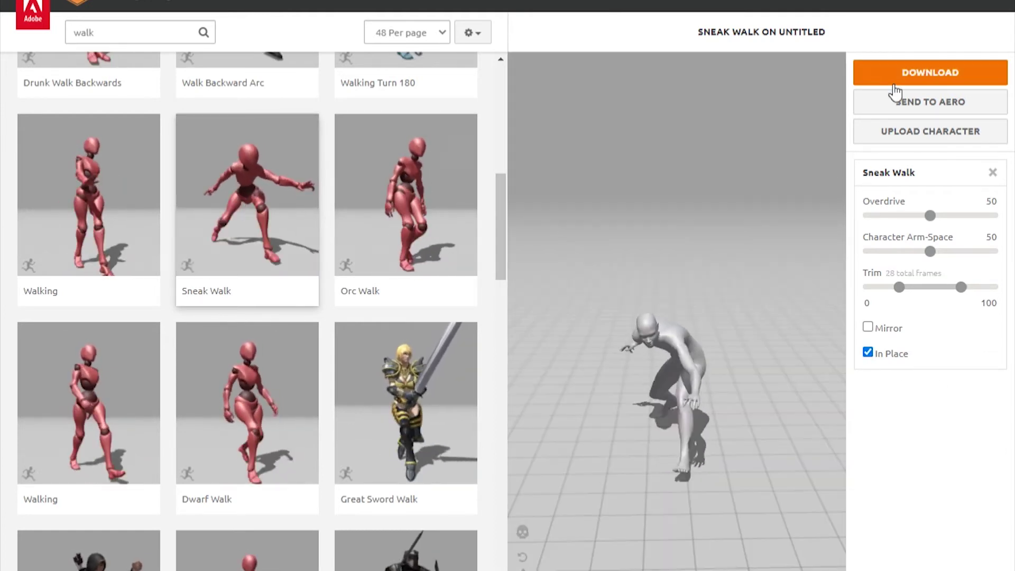
click(893, 79)
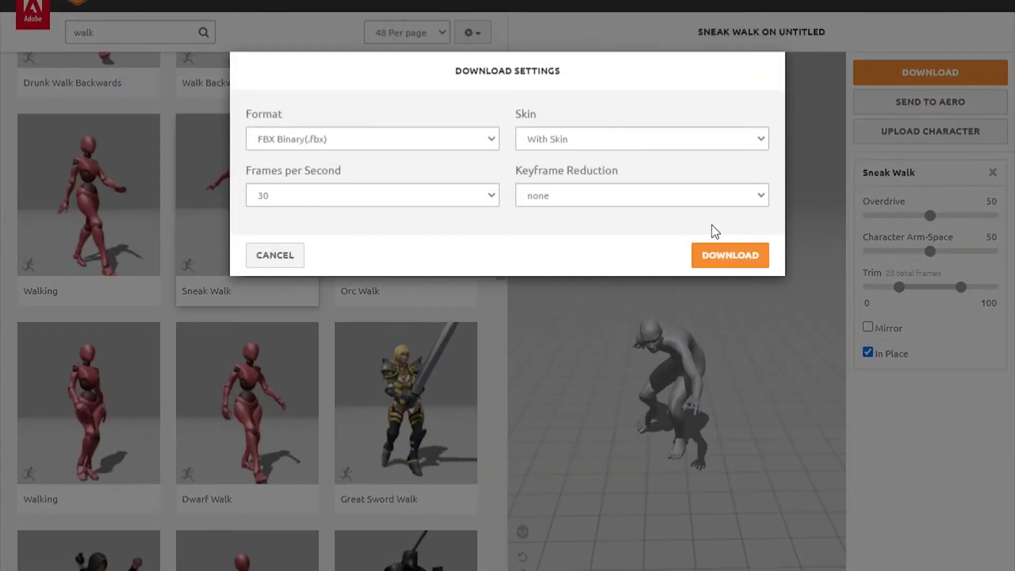
click(718, 254)
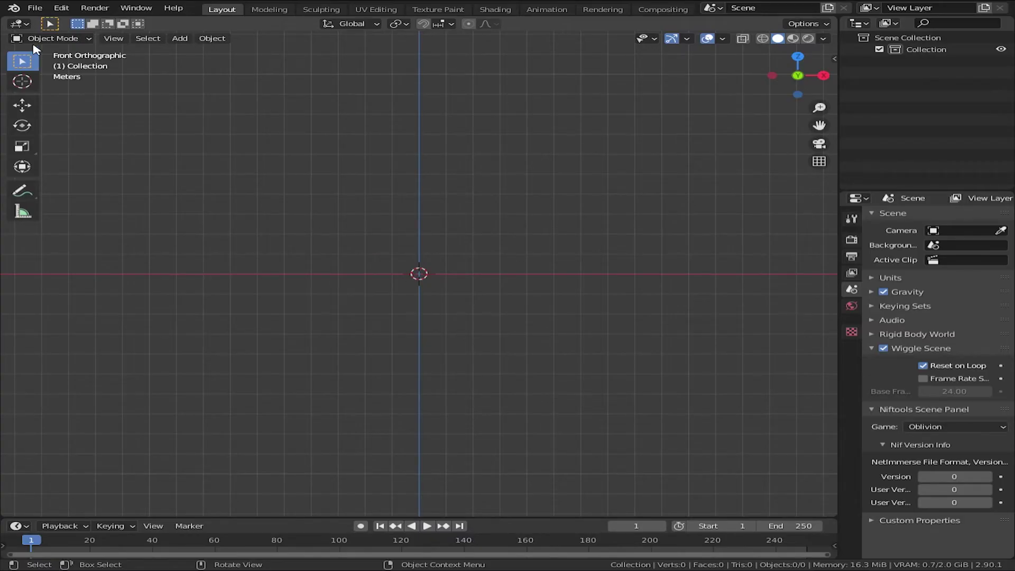
Import the first Mixamo character FBX file
click(35, 8)
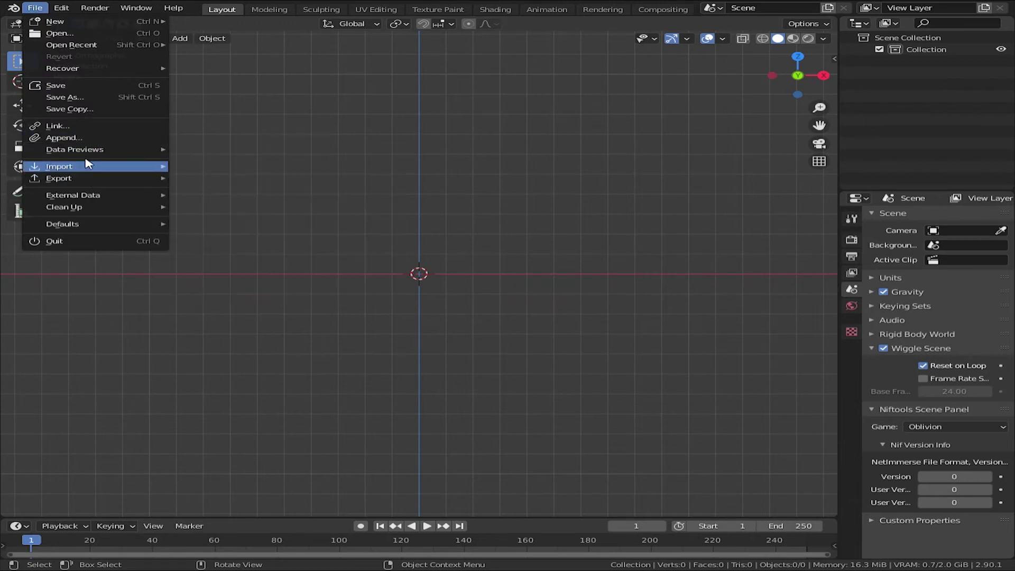
mouse_move(95, 167)
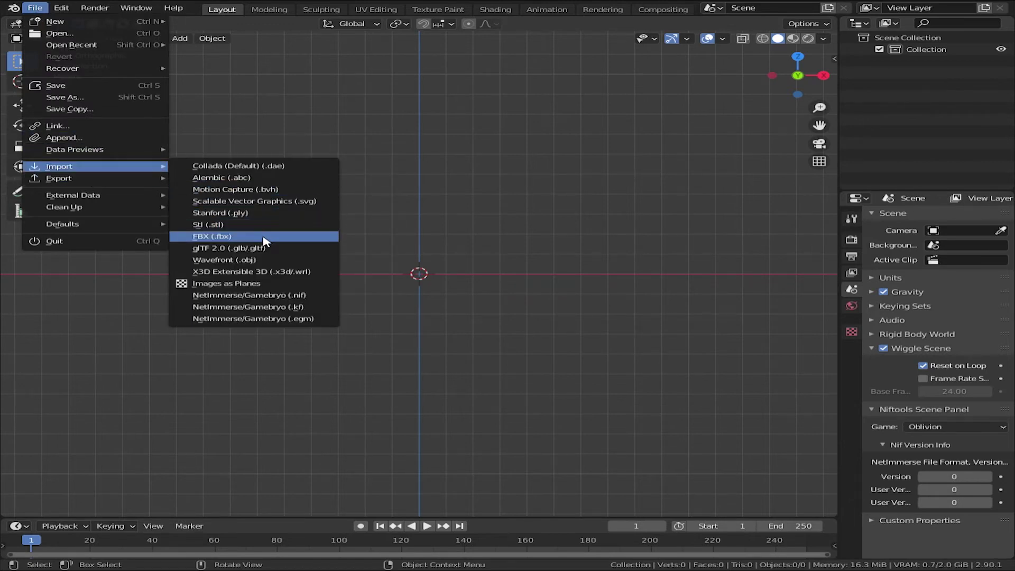
click(262, 236)
scroll(442, 338, down, 3)
scroll(496, 303, up, 2)
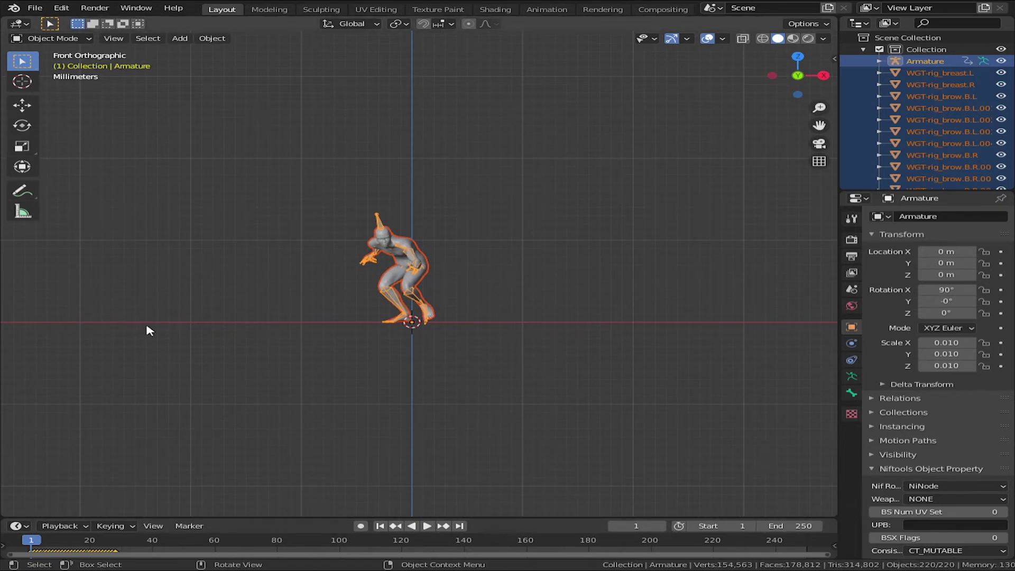
Import the second Mixamo character FBX file
click(33, 9)
mouse_move(59, 166)
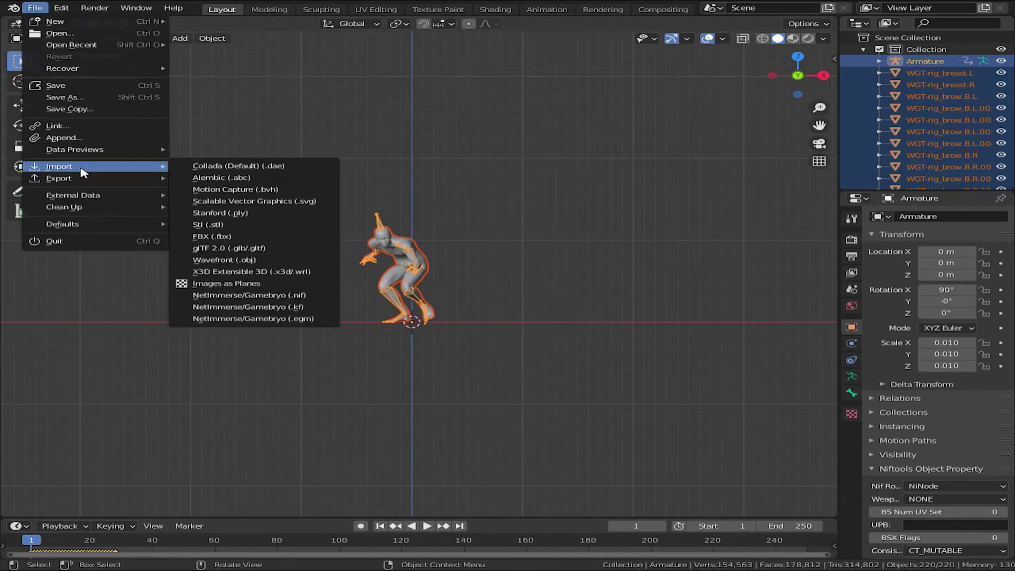
click(284, 238)
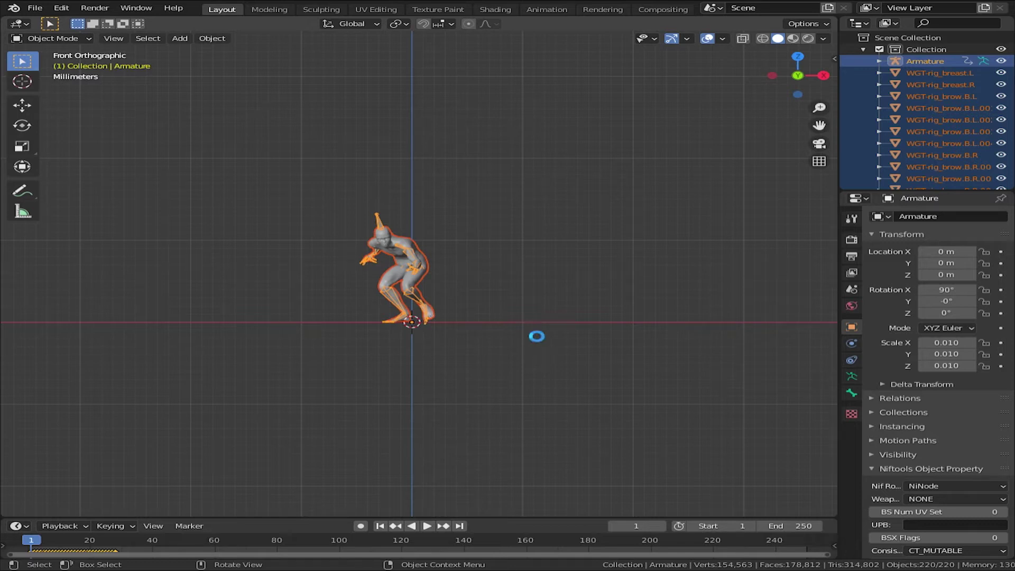
mouse_move(539, 262)
middle_down()
mouse_move(551, 300)
mouse_move(512, 356)
mouse_move(498, 336)
middle_up()
Move the crouching character left along the X axis
key(alt+a)
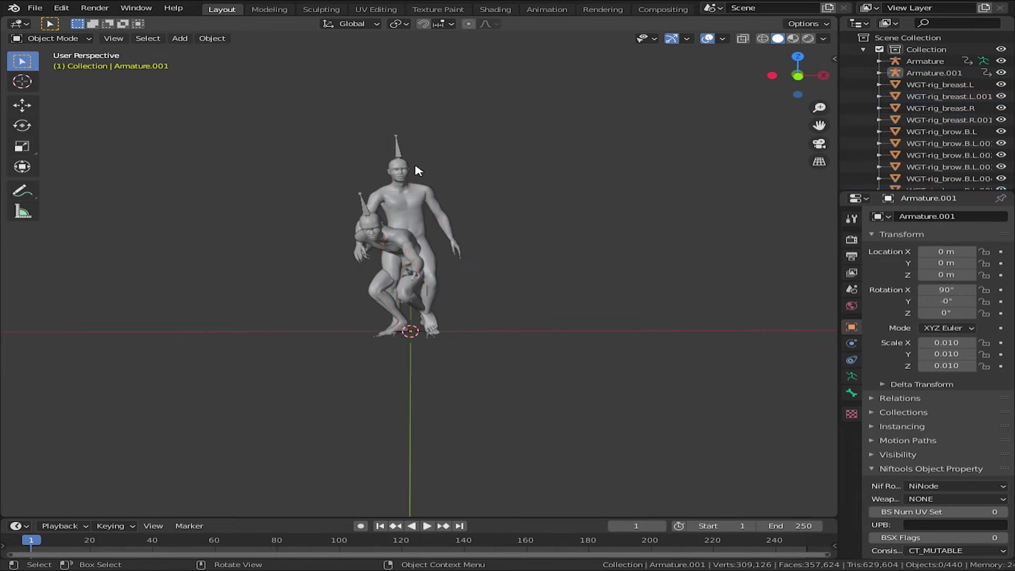
click(359, 212)
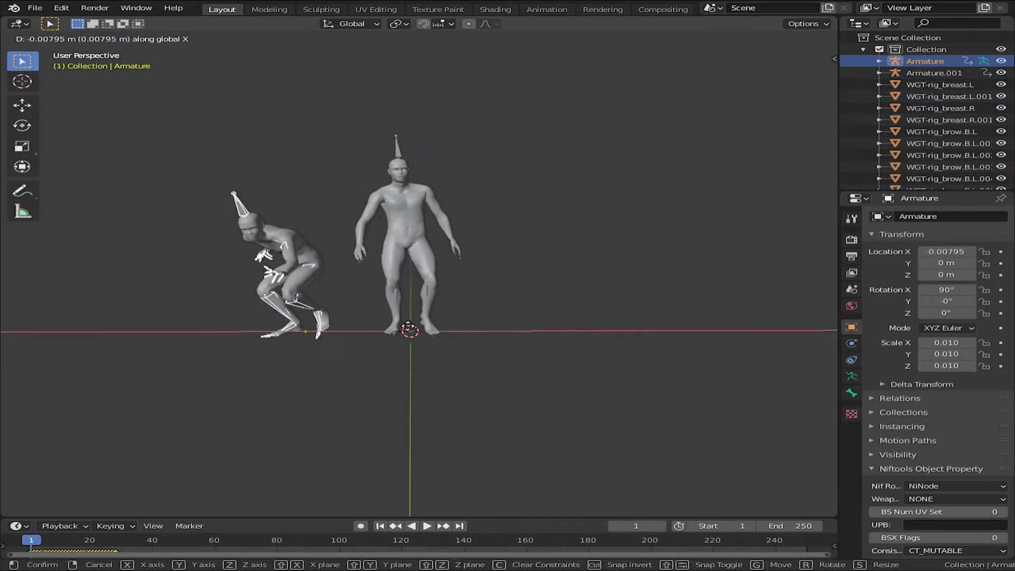
click(373, 325)
mouse_move(372, 325)
middle_down()
mouse_move(388, 367)
mouse_move(526, 386)
mouse_move(454, 353)
mouse_move(492, 350)
mouse_move(358, 344)
mouse_move(308, 232)
middle_up()
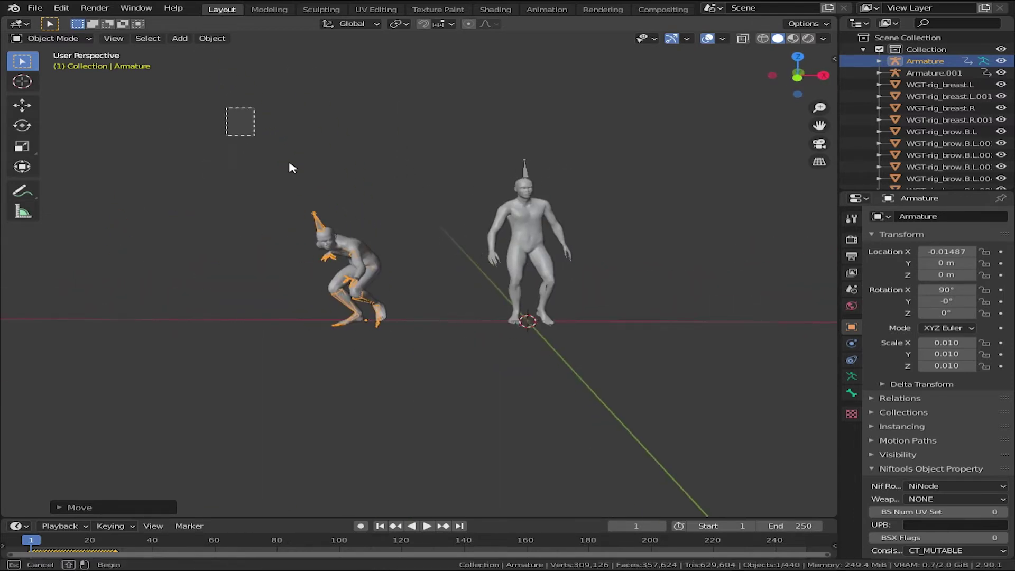
Scale both characters up to 0.164
drag(290, 168, 726, 423)
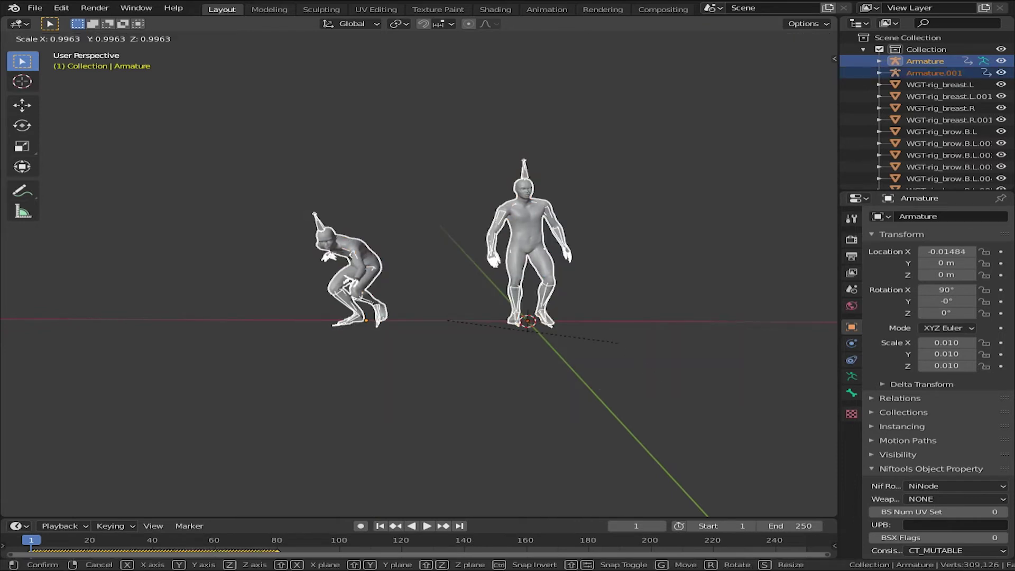
click(101, 375)
scroll(285, 358, down, 5)
scroll(285, 358, down, 5)
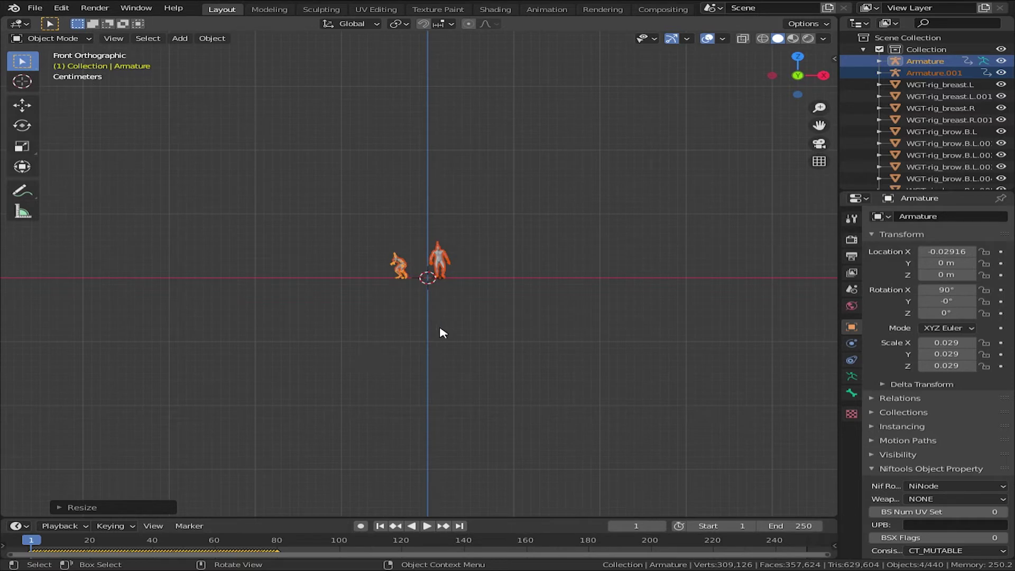
click(754, 432)
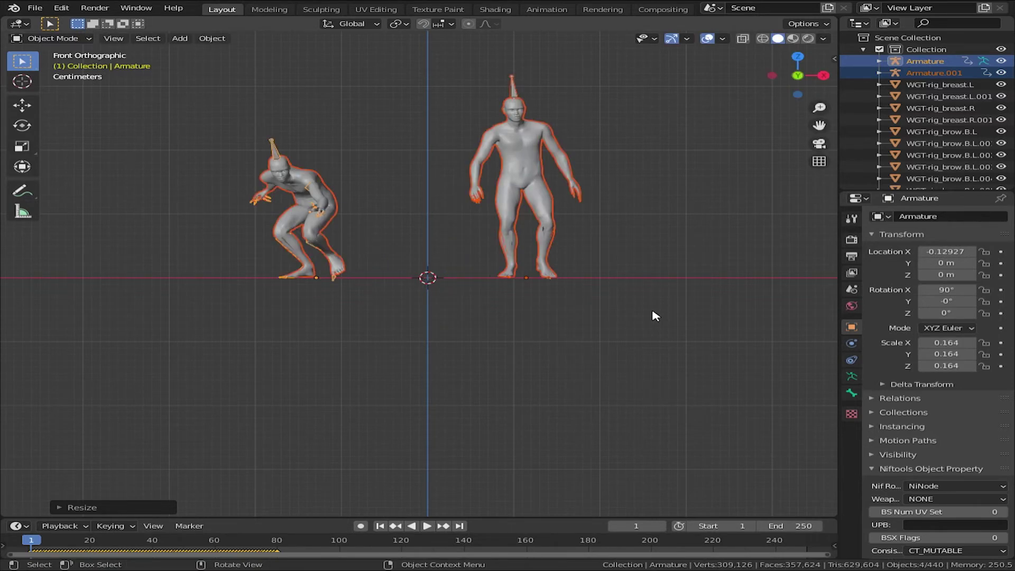
mouse_move(654, 314)
middle_down()
mouse_move(654, 351)
mouse_move(593, 322)
mouse_move(517, 351)
mouse_move(671, 347)
mouse_move(553, 93)
middle_up()
scroll(655, 352, down, 3)
scroll(634, 354, up, 2)
scroll(583, 352, up, 4)
Move the standing character along X back to the origin
click(516, 353)
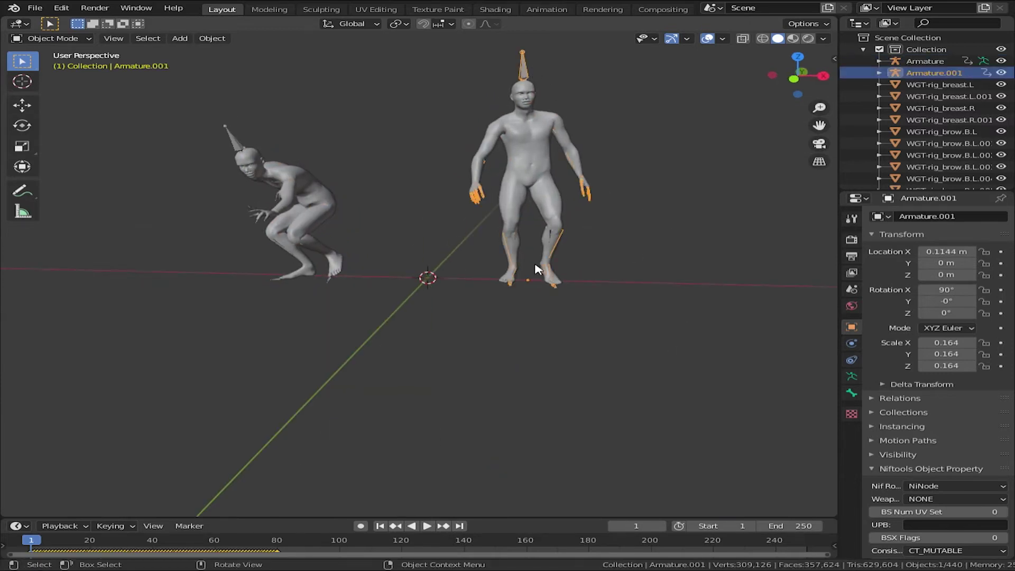
middle_drag(536, 268, 565, 314)
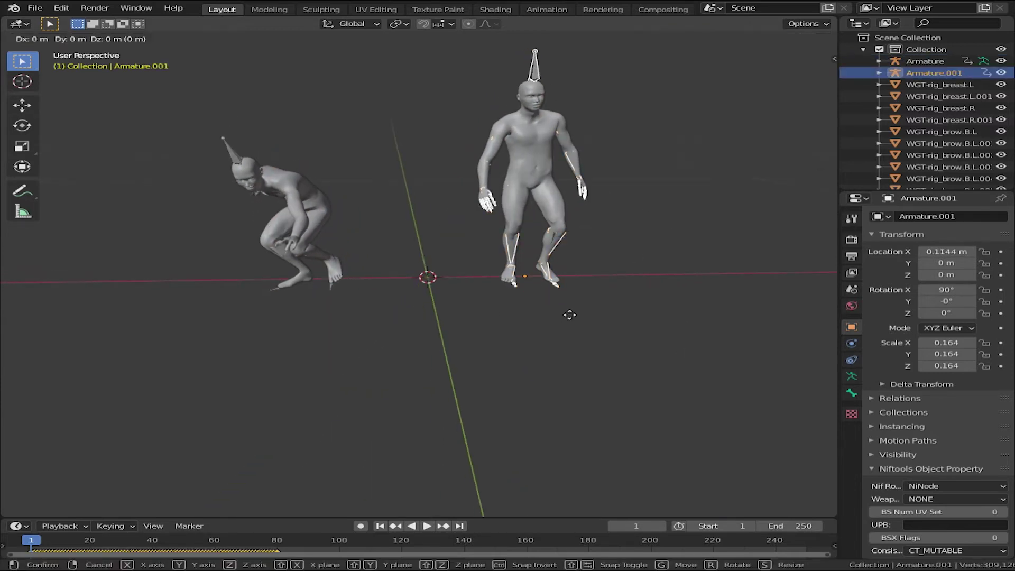
key(x)
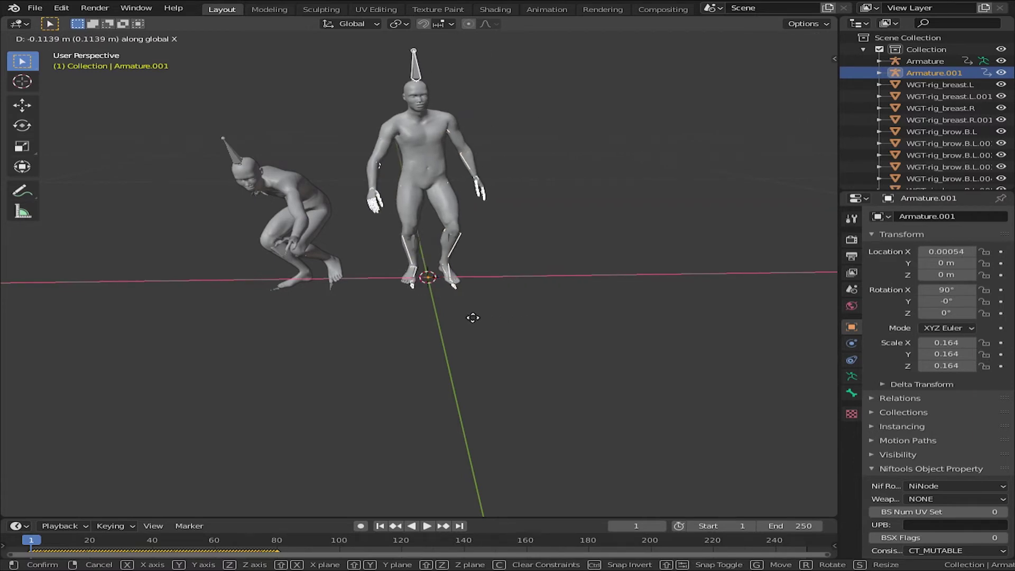
click(469, 317)
Enlarge the timeline and put the crouching character into Pose Mode
click(228, 160)
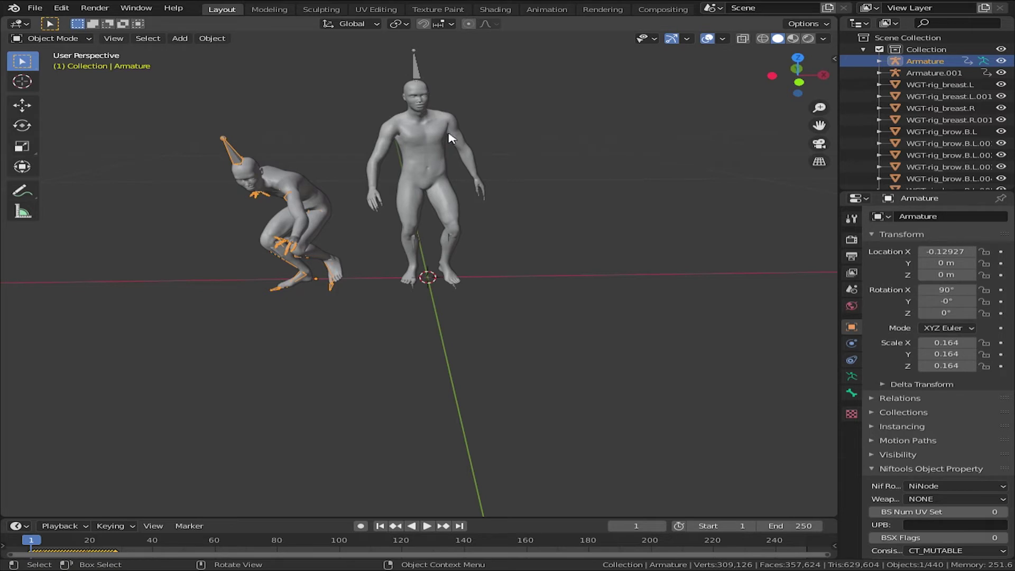
drag(529, 517, 553, 472)
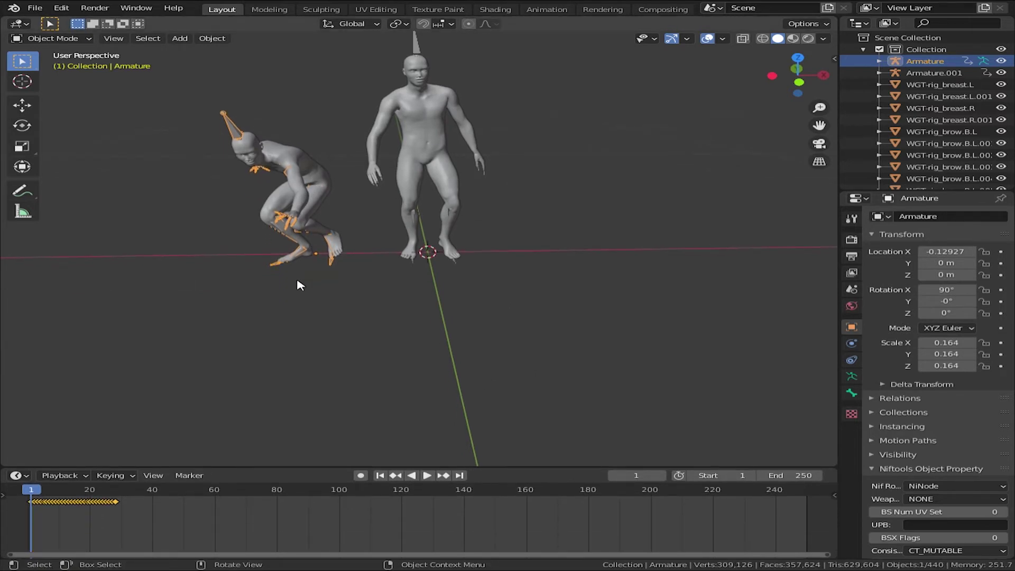
shift+middle_drag(512, 204, 530, 246)
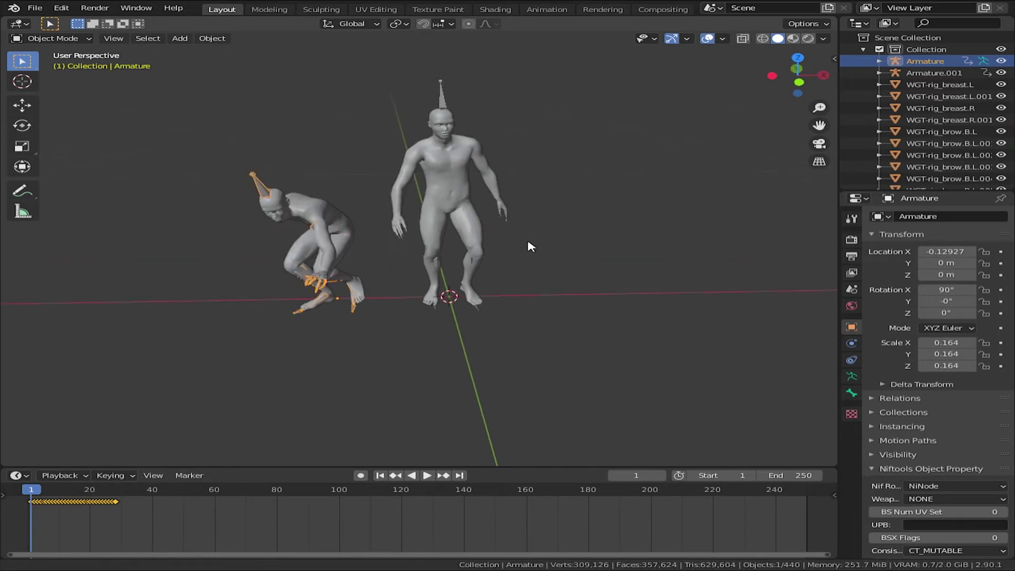
shift+middle_drag(231, 171, 263, 162)
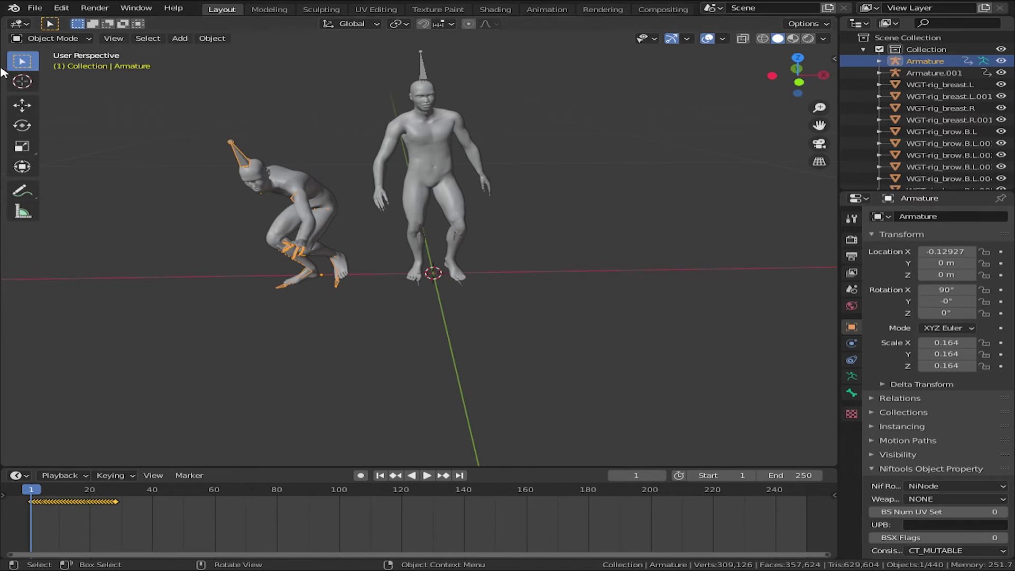
click(53, 75)
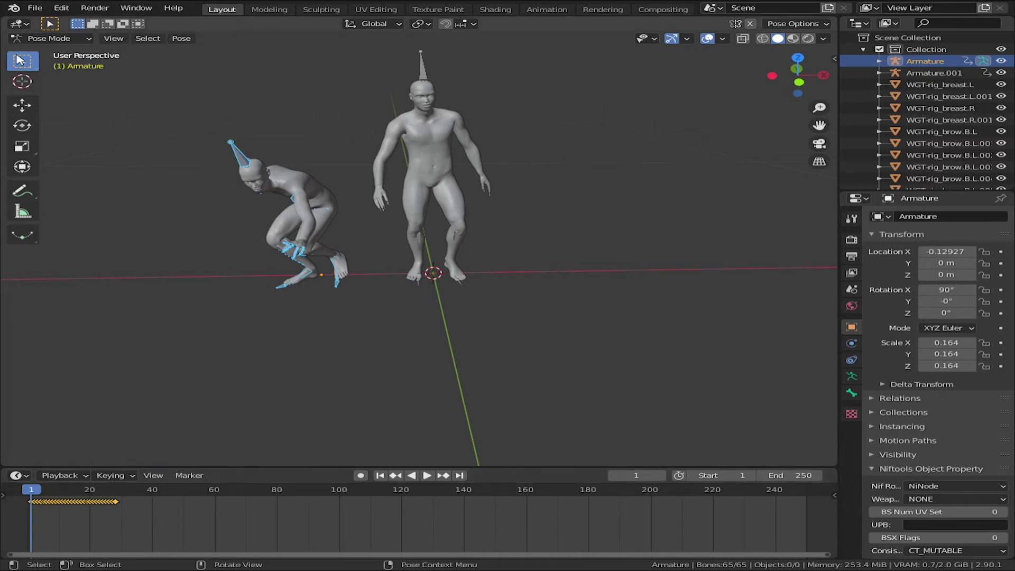
Return the crouching character to Object Mode and put the standing character in Pose Mode
click(35, 39)
click(57, 52)
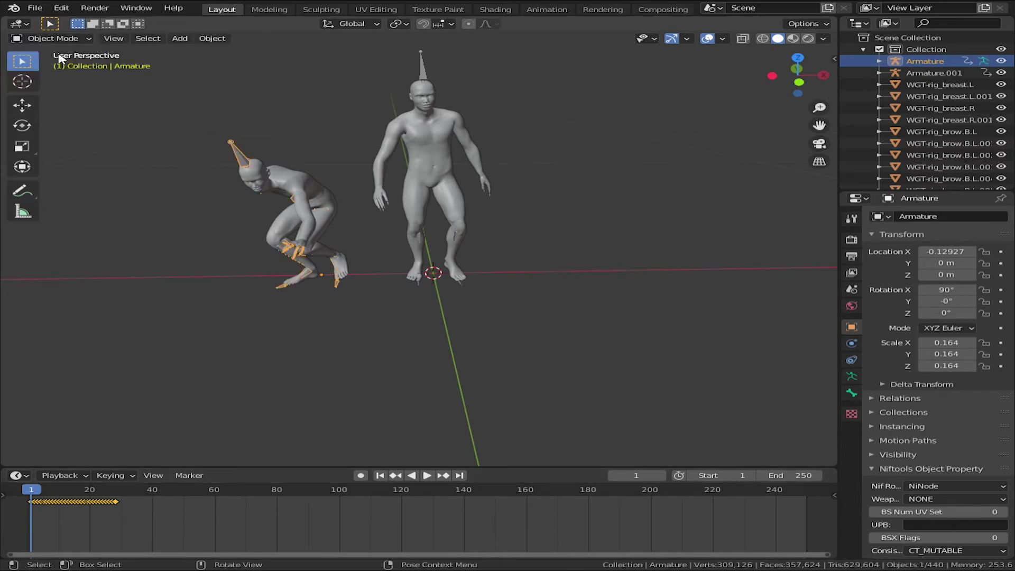
click(422, 71)
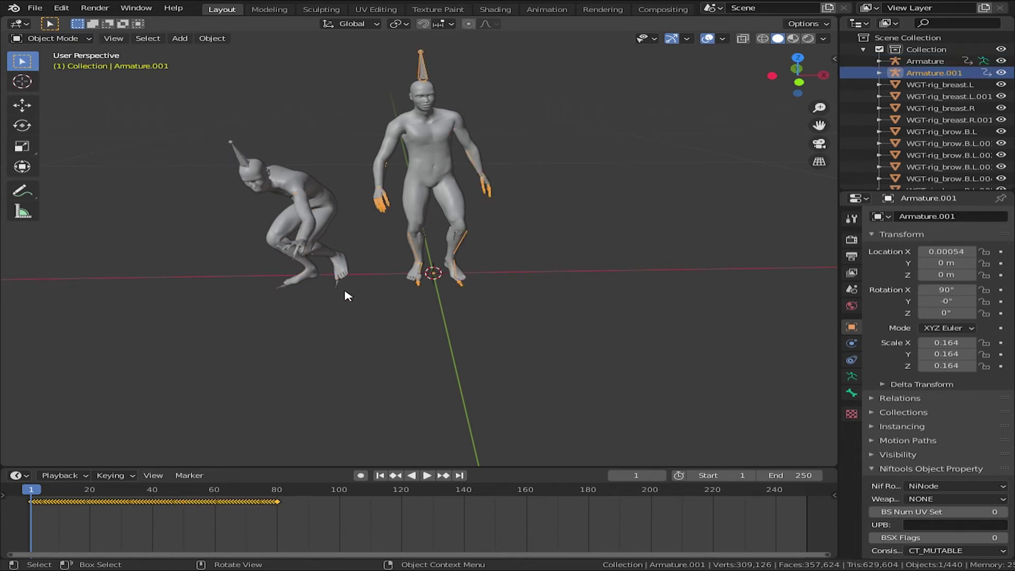
click(36, 39)
click(56, 92)
click(76, 33)
click(48, 80)
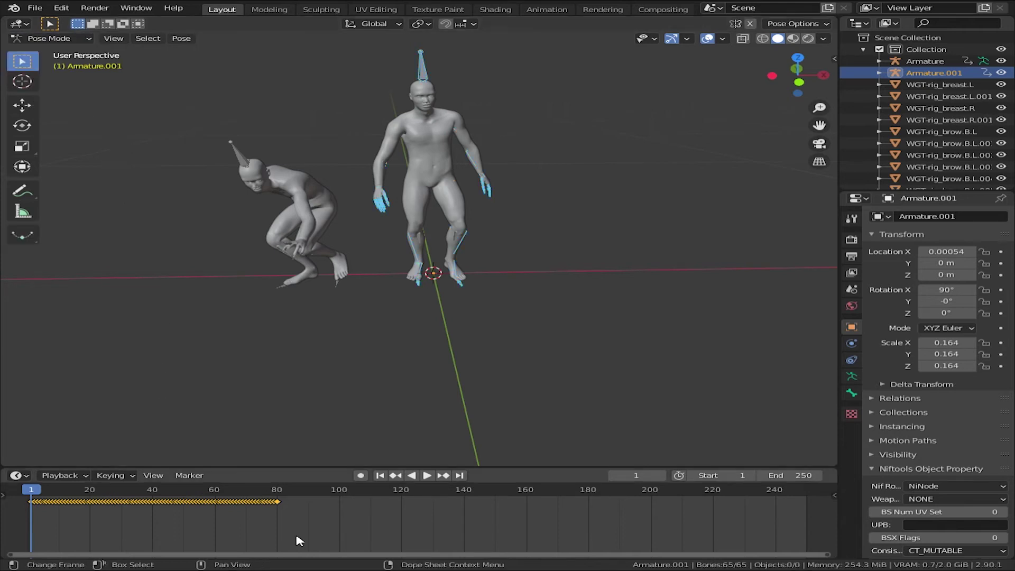
Paste the crouching pose keyframes onto the standing character from frame 85
scroll(280, 520, up, 3)
middle_drag(199, 525, 539, 543)
scroll(541, 522, up, 2)
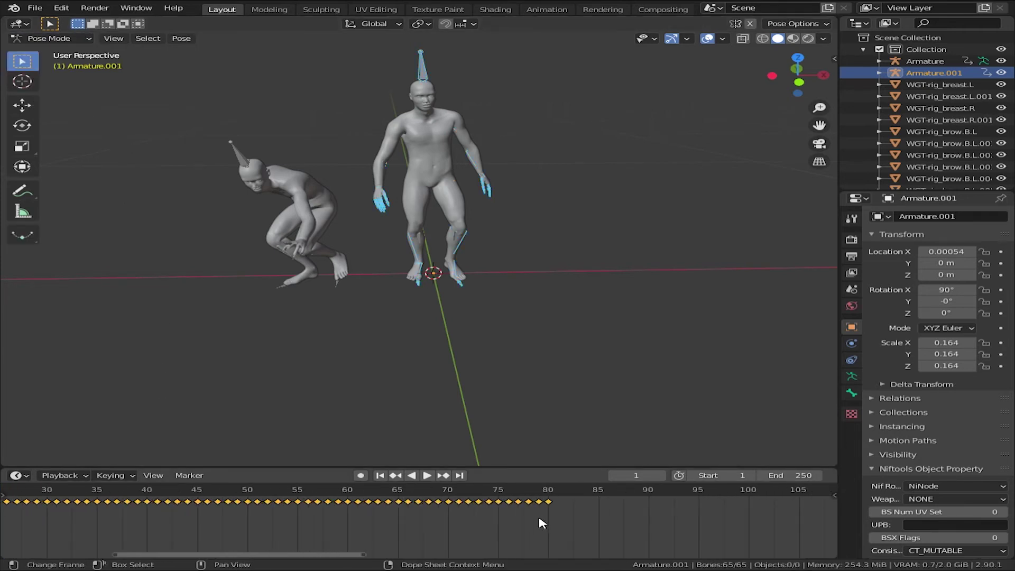
middle_drag(560, 510, 450, 490)
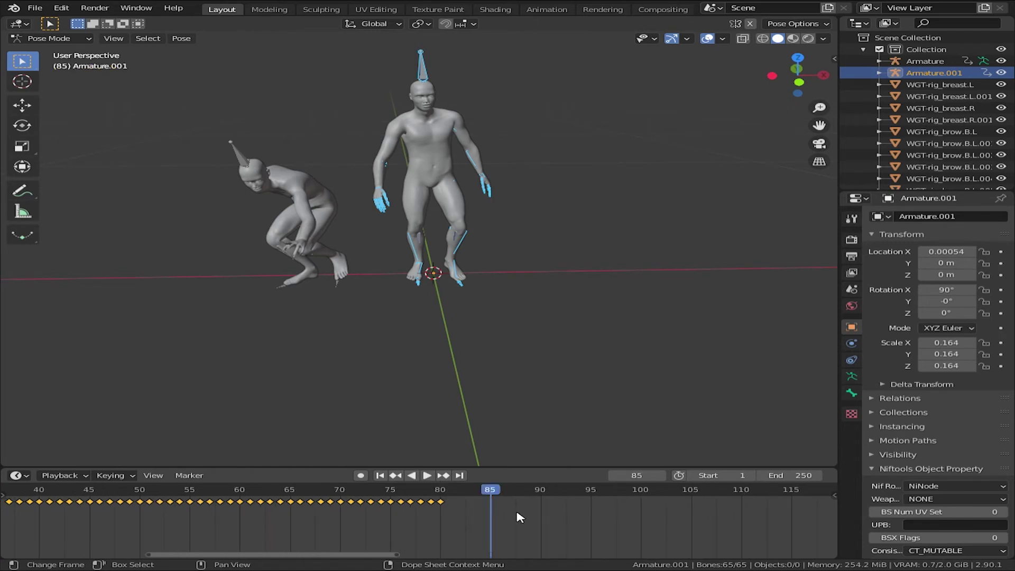
key(ctrl+v)
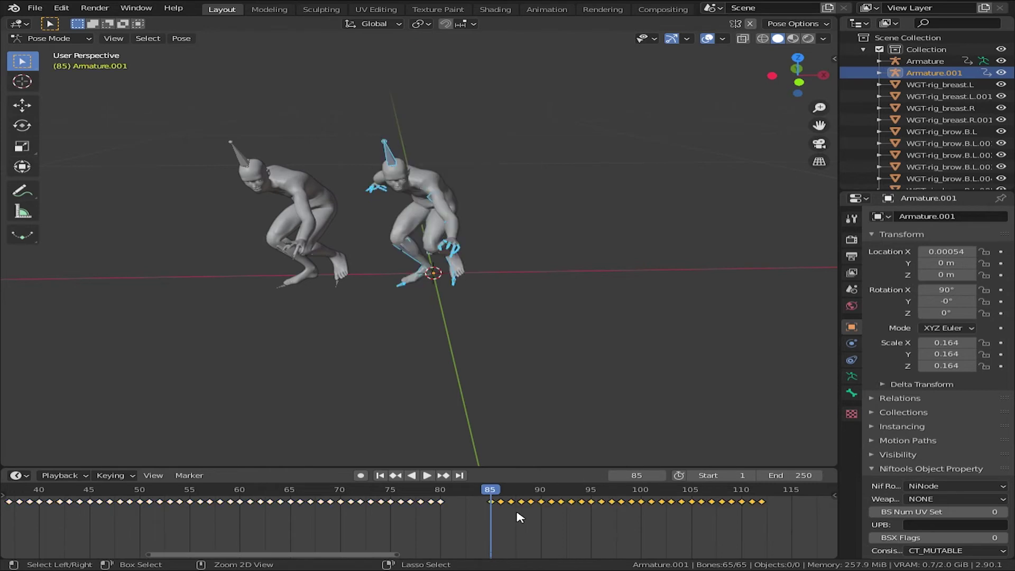
scroll(439, 333, down, 4)
scroll(443, 332, up, 5)
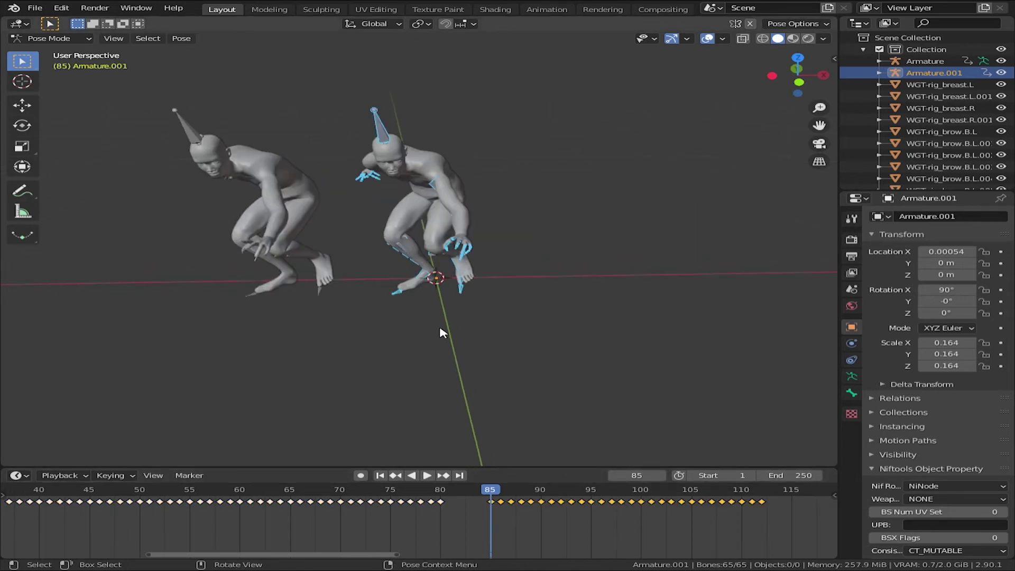
Leave Pose Mode and rewind the animation to frame 1
key(ctrl+Tab)
scroll(414, 525, down, 2)
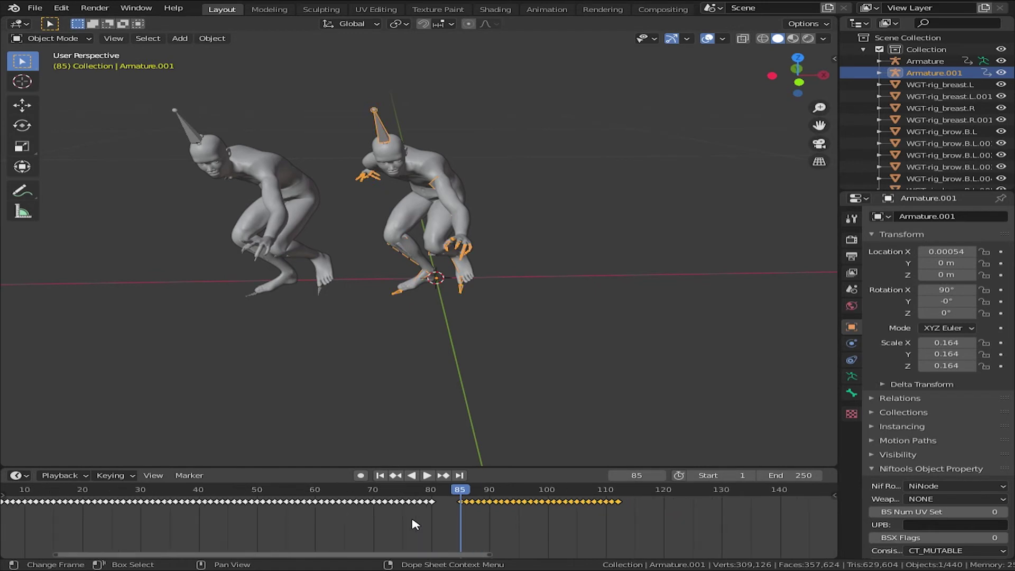
scroll(415, 524, down, 3)
click(382, 476)
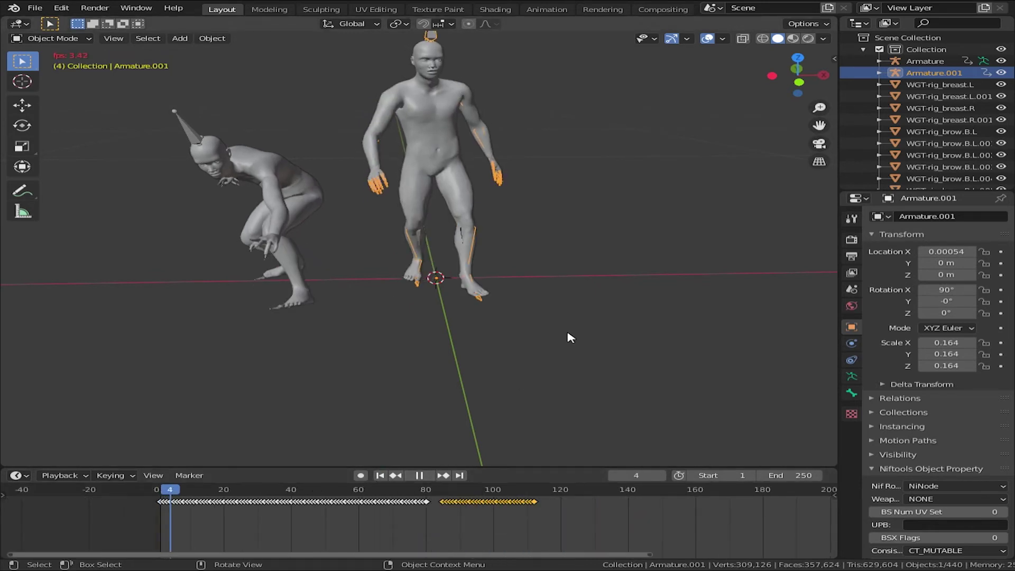
scroll(568, 337, down, 1)
scroll(569, 338, down, 2)
scroll(570, 338, up, 1)
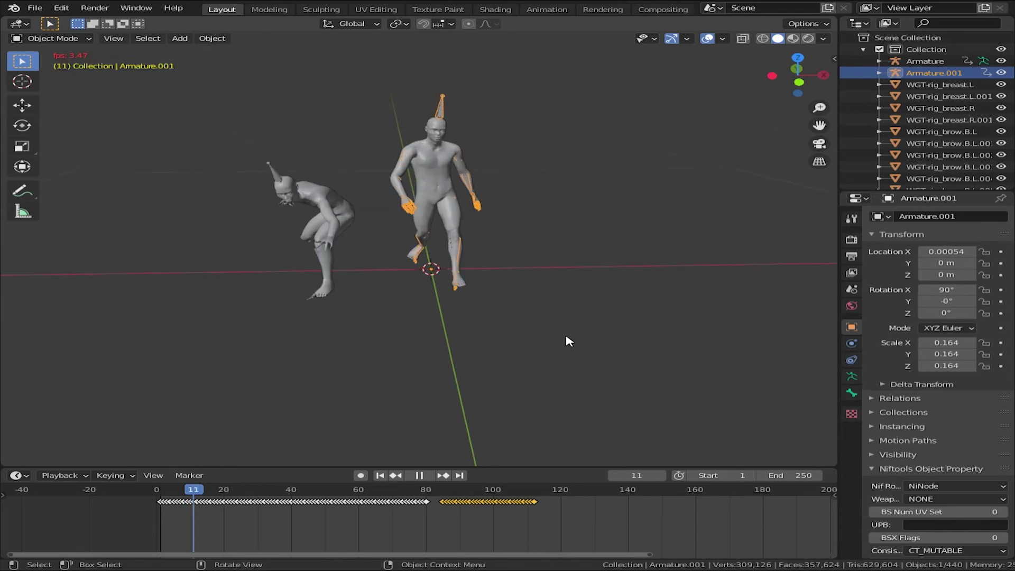
scroll(569, 340, up, 2)
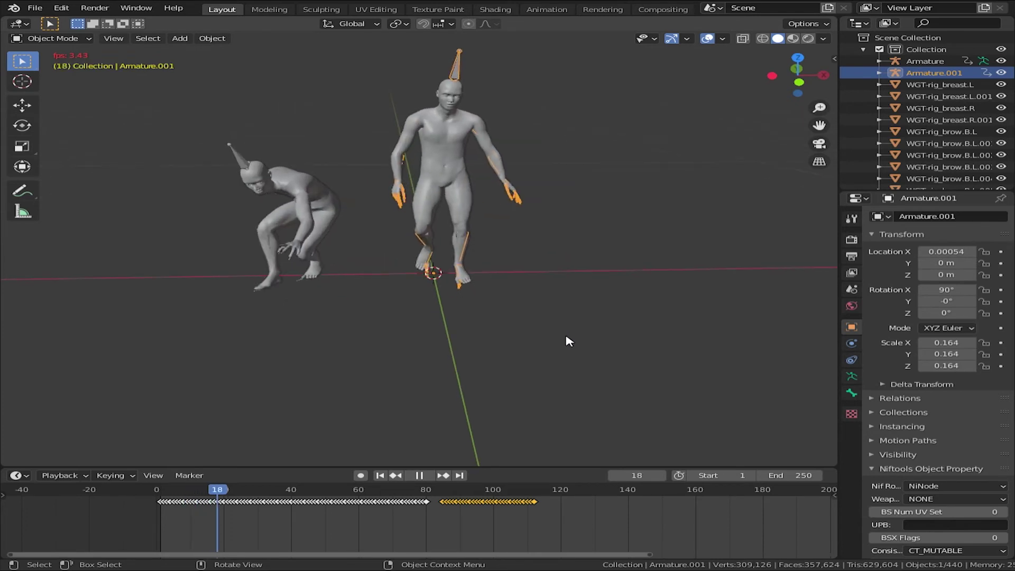
click(707, 38)
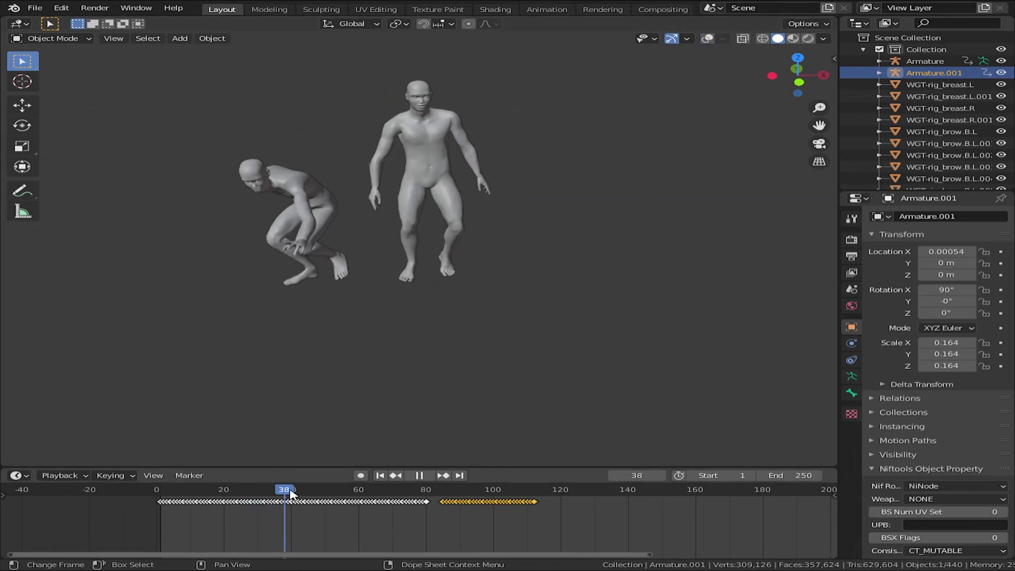
click(502, 487)
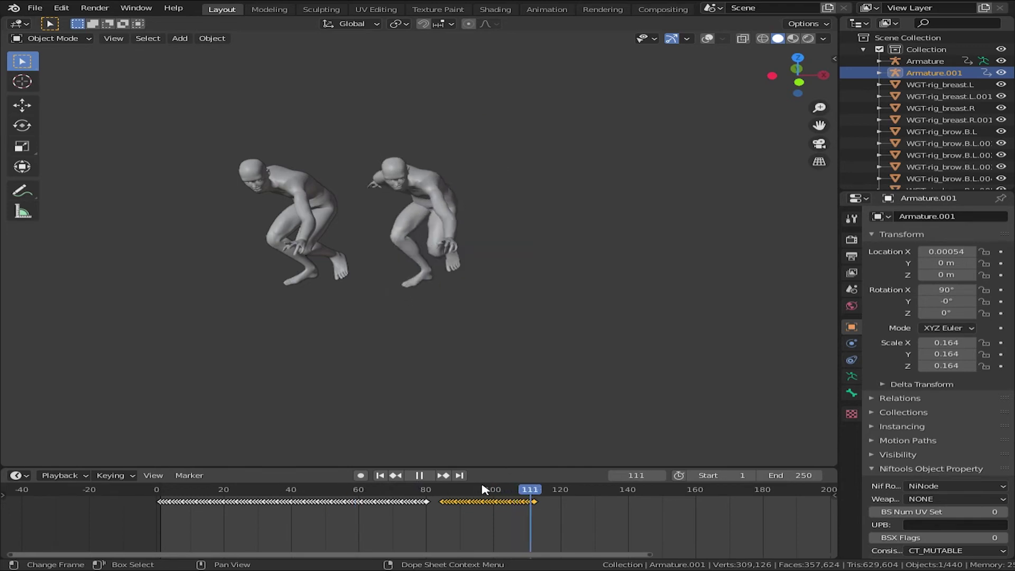
key(space)
middle_drag(363, 290, 375, 272)
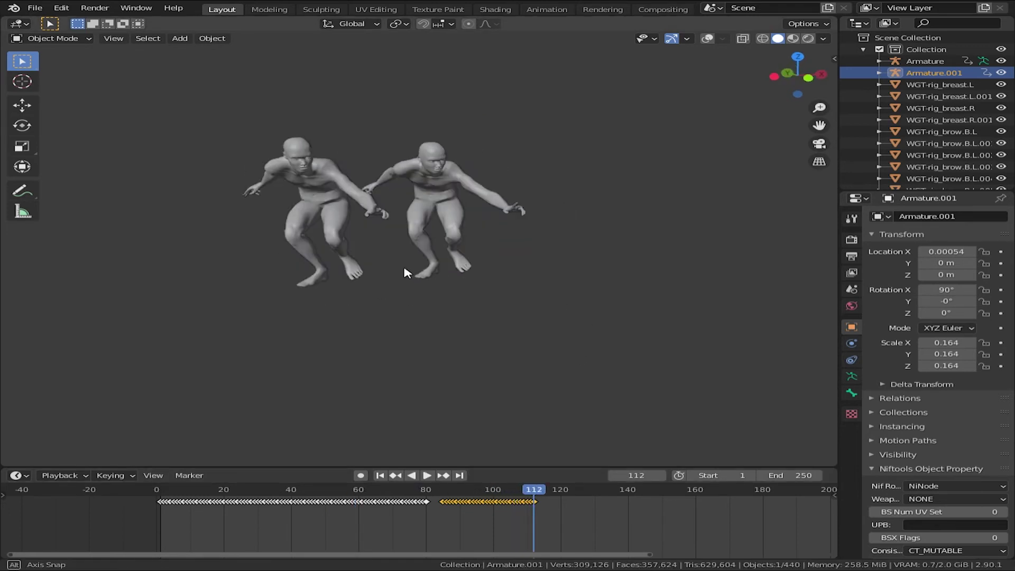
click(705, 39)
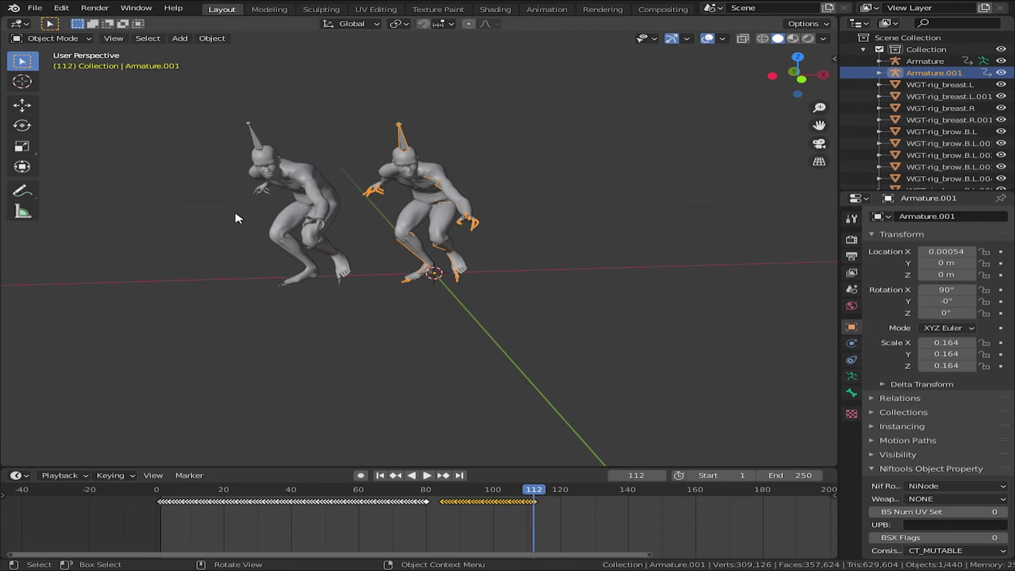
Delete the leftover left character and rewind to frame 1
drag(242, 83, 344, 331)
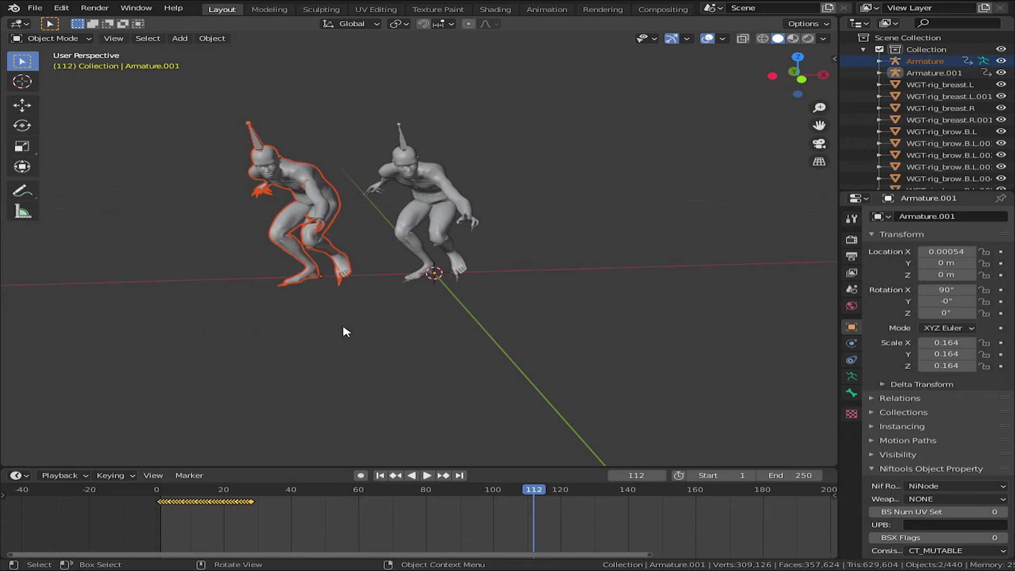
key(x)
click(344, 330)
mouse_move(608, 347)
middle_down()
mouse_move(610, 361)
mouse_move(469, 268)
middle_up()
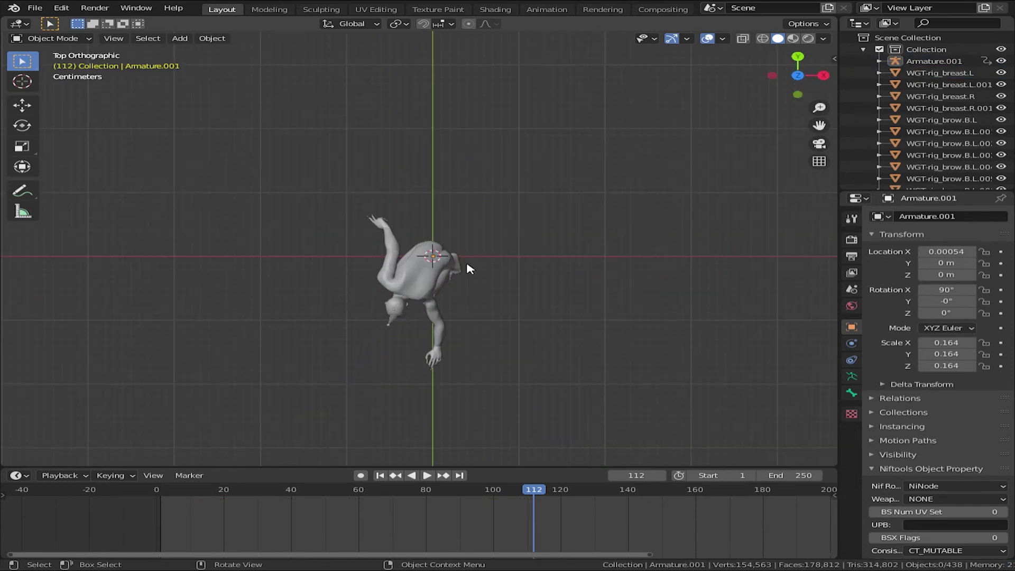
click(380, 475)
shift+middle_drag(516, 378, 525, 324)
Add a NURBS path, scale it to 0.609, rotate it -90° and shift it along Y
key(shift+a)
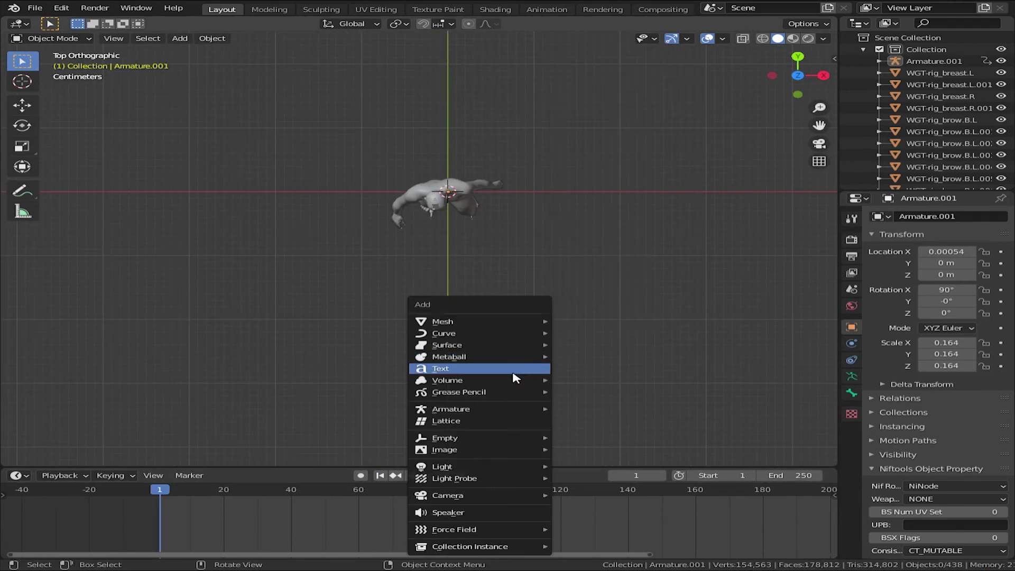
click(626, 103)
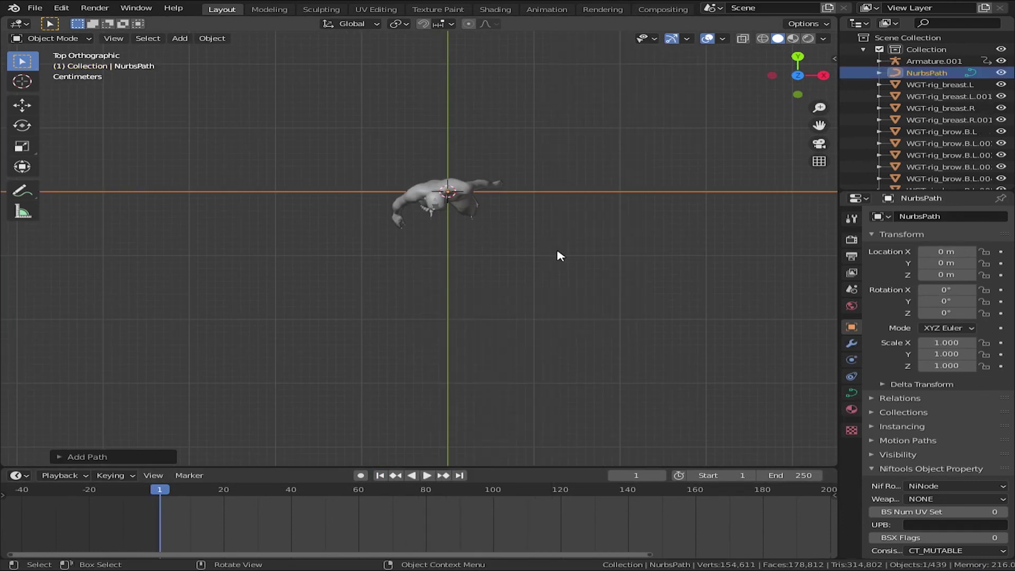
key(Tab)
key(Tab)
key(KP_Divide)
key(s)
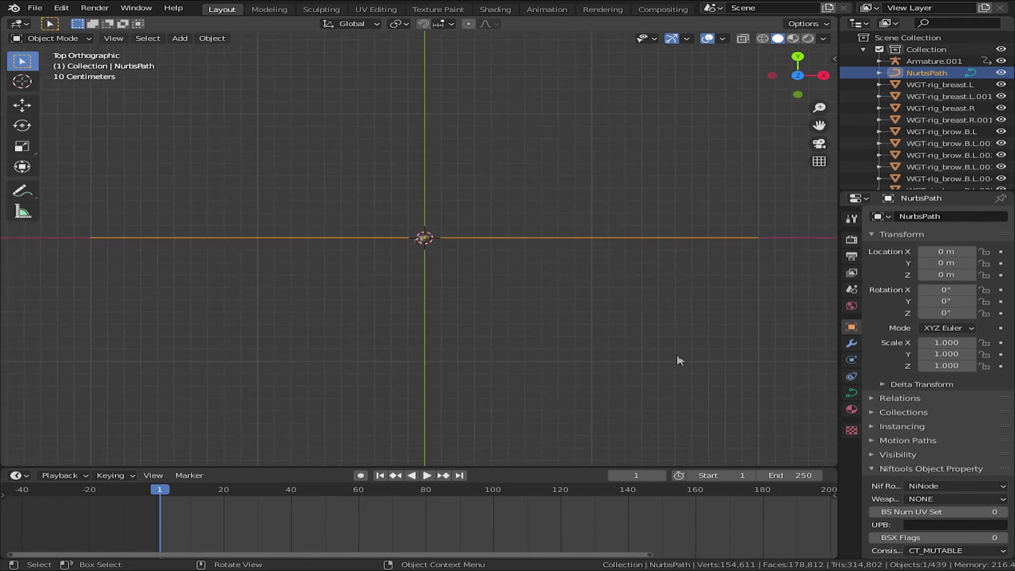
click(577, 318)
key(r)
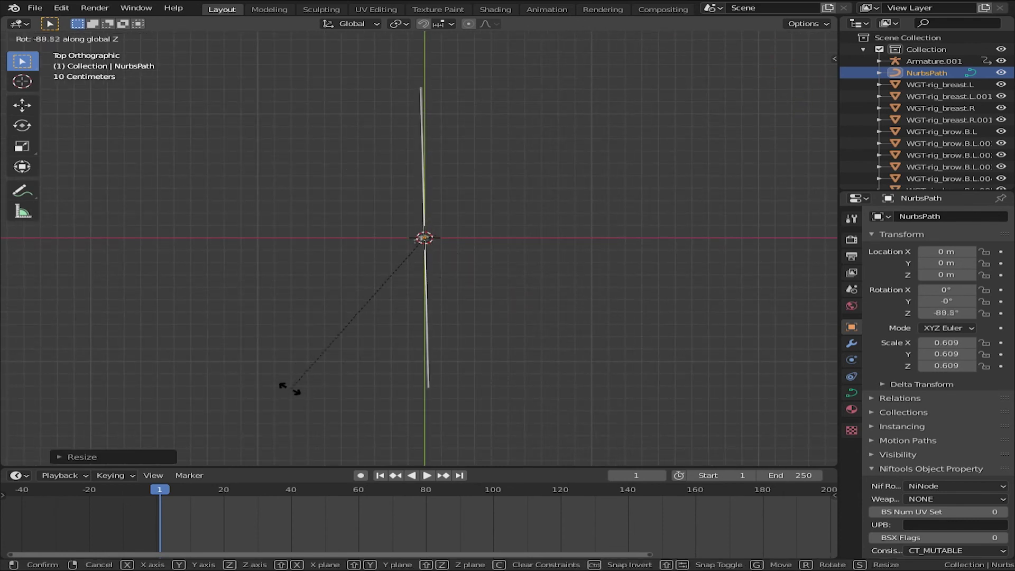
click(291, 389)
key(g)
key(y)
click(585, 378)
Shrink the path to 0.341 and position it beneath the walking character
shift+scroll(671, 393, down, 3)
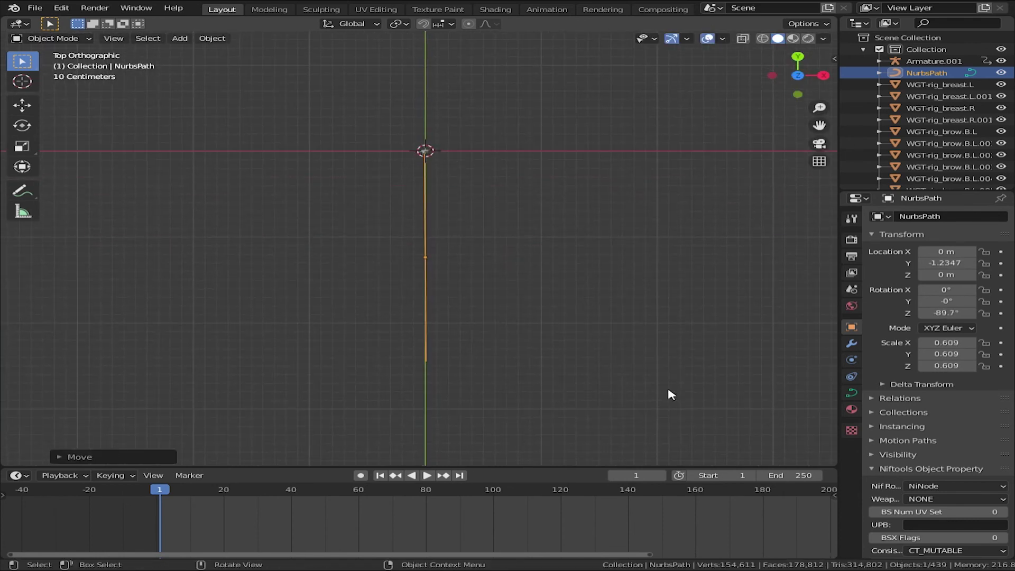
key(s)
click(578, 315)
shift+scroll(575, 322, down, 3)
key(g)
click(591, 243)
mouse_move(591, 243)
middle_down()
mouse_move(473, 240)
mouse_move(729, 306)
middle_up()
scroll(729, 305, up, 3)
click(629, 295)
Parent the character to the NURBS path with Follow Path and preview the motion
shift+click(442, 381)
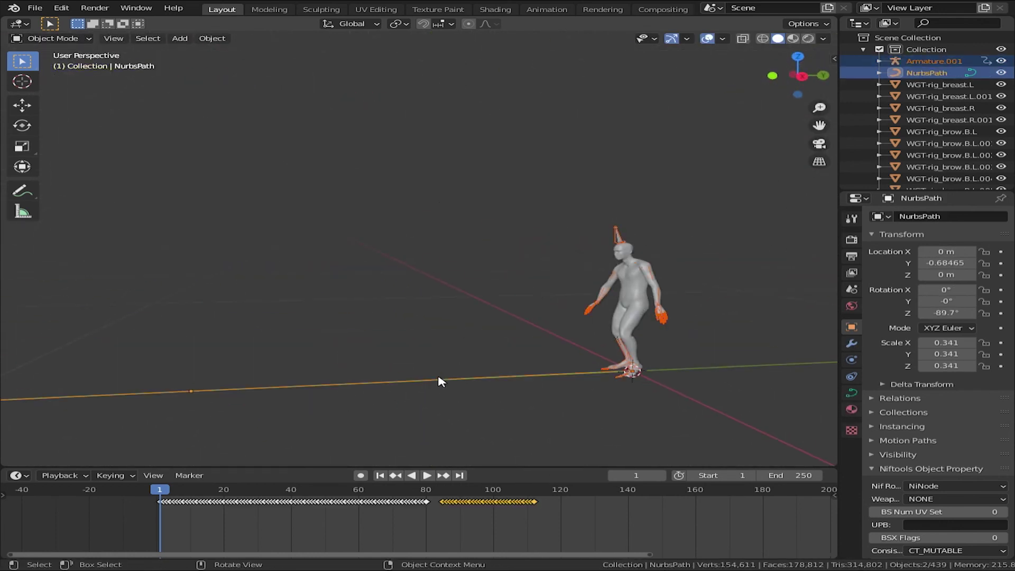
key(ctrl+p)
click(416, 429)
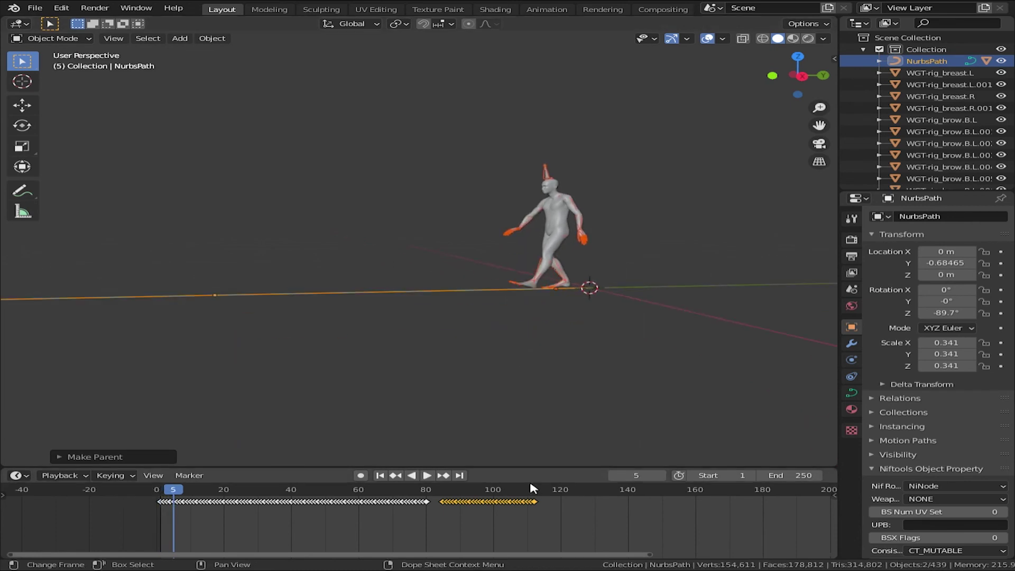
click(536, 494)
key(space)
scroll(567, 506, up, 2)
key(space)
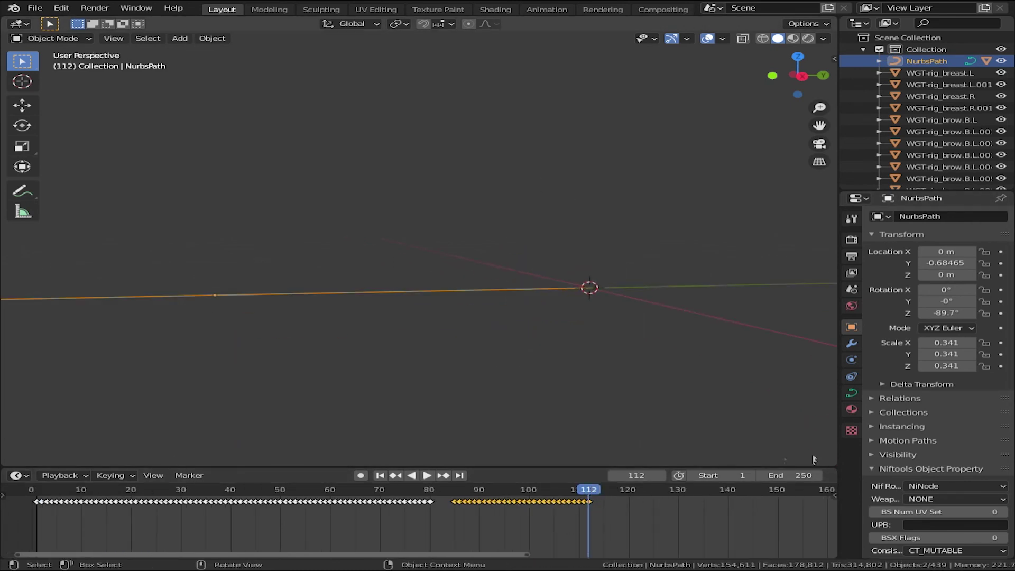
Set the path animation to 112 frames, then play from frame 1 with overlays hidden
click(851, 392)
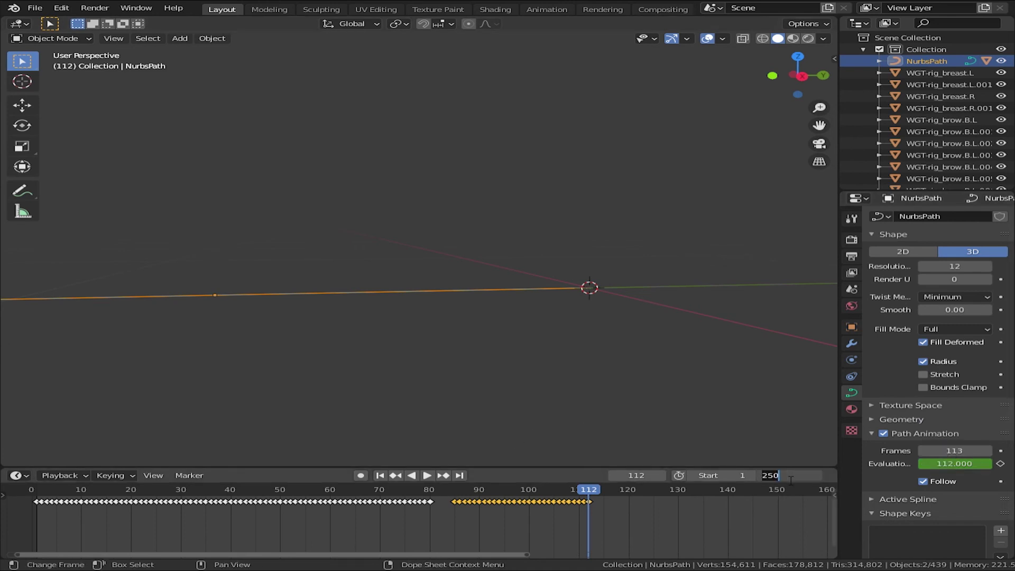
text(112)
key(Return)
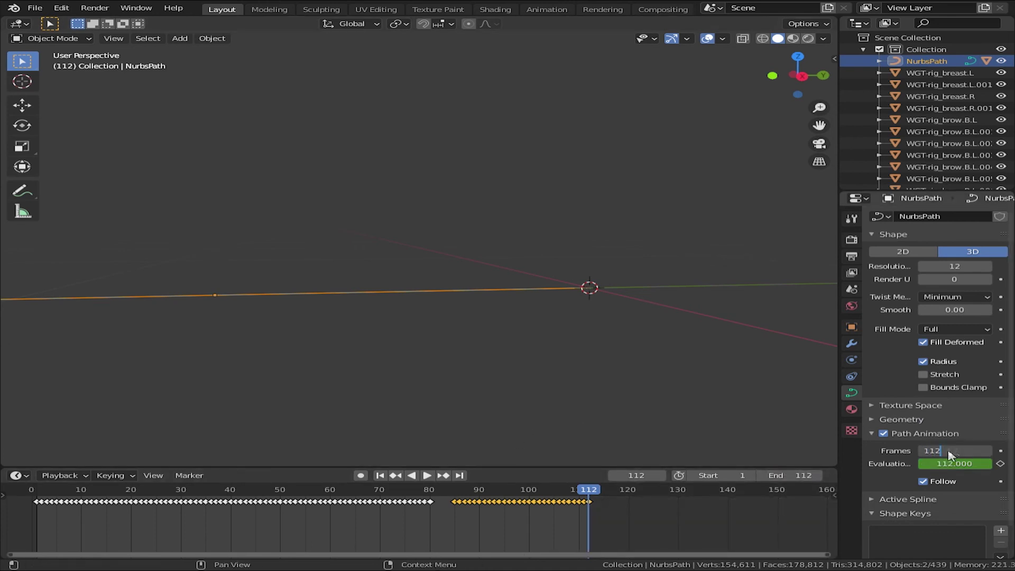
key(Return)
click(379, 475)
key(space)
key(shift+alt+z)
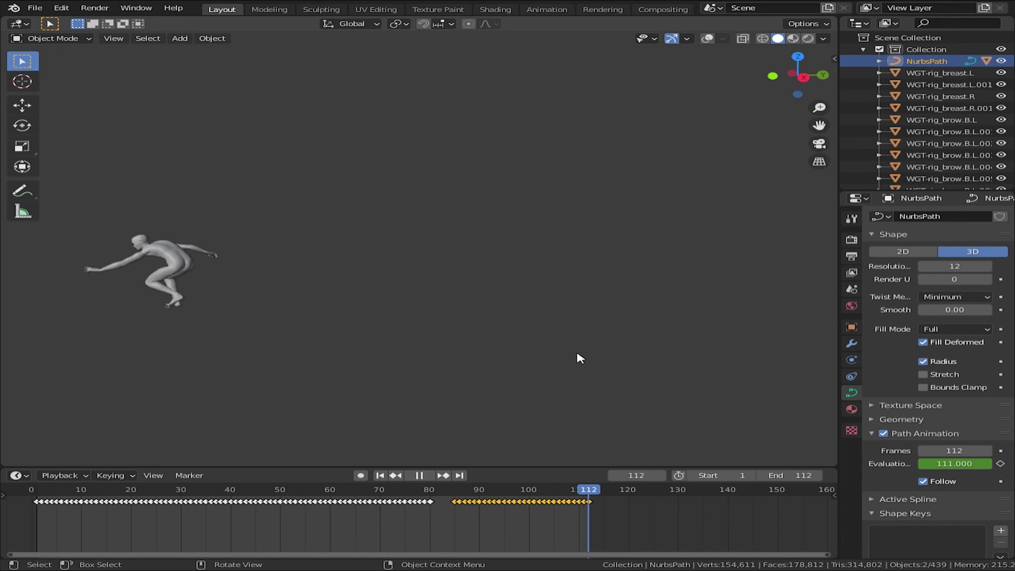
key(space)
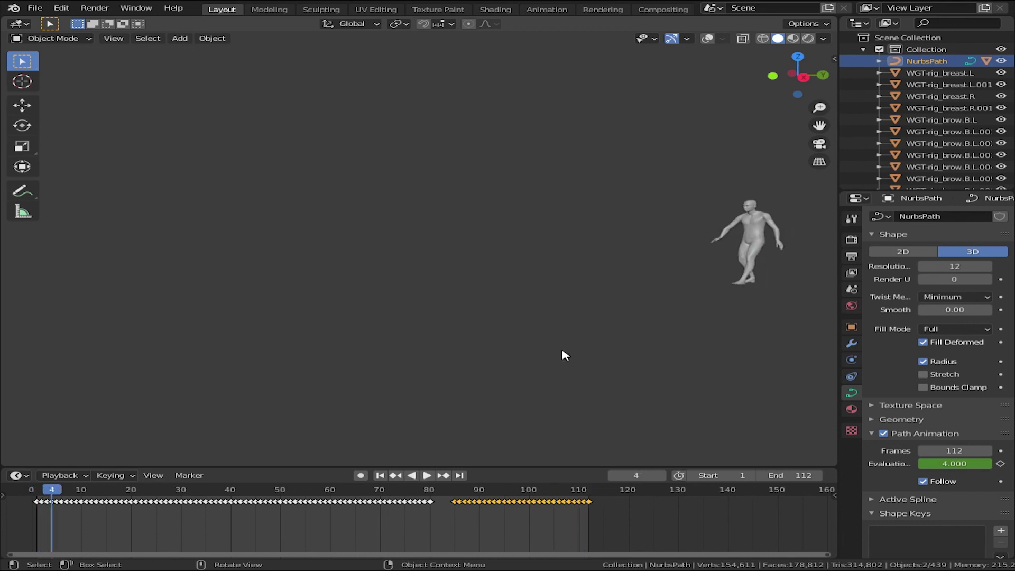